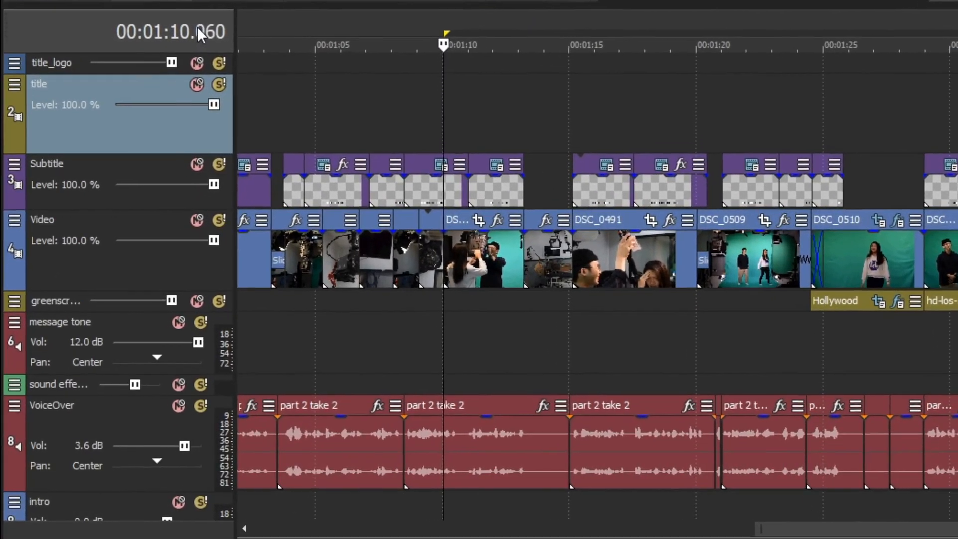
- Set the timeline's time display format to Time & Frames
right_click(139, 163)
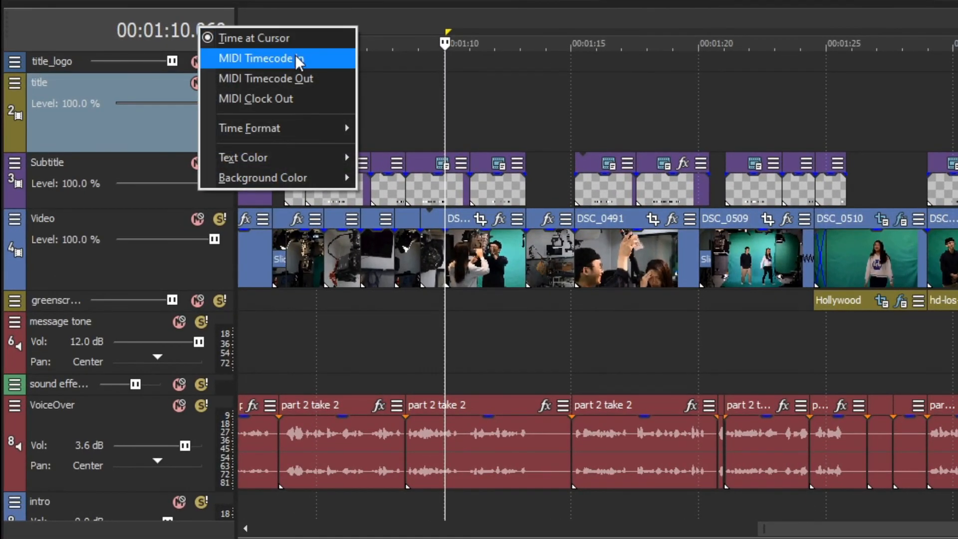
mouse_move(317, 132)
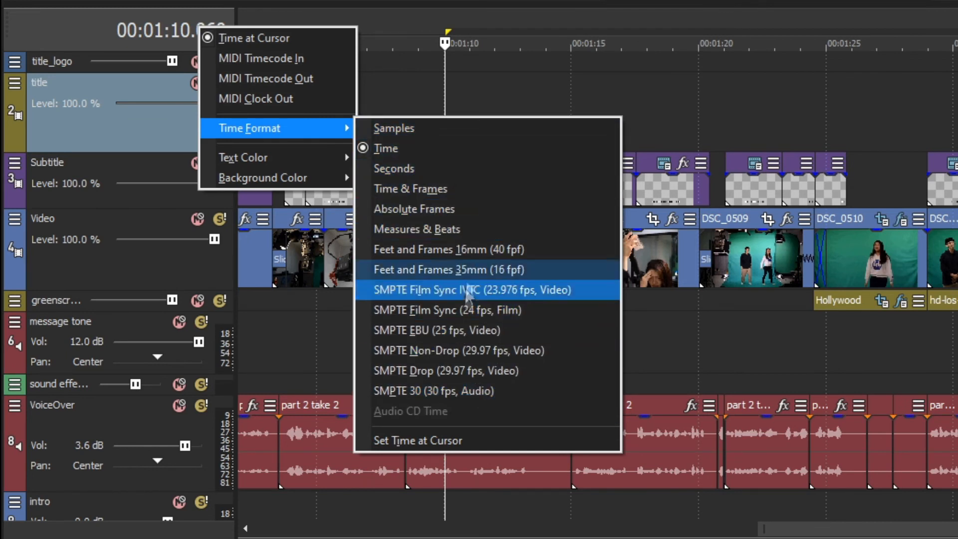
left_click(406, 150)
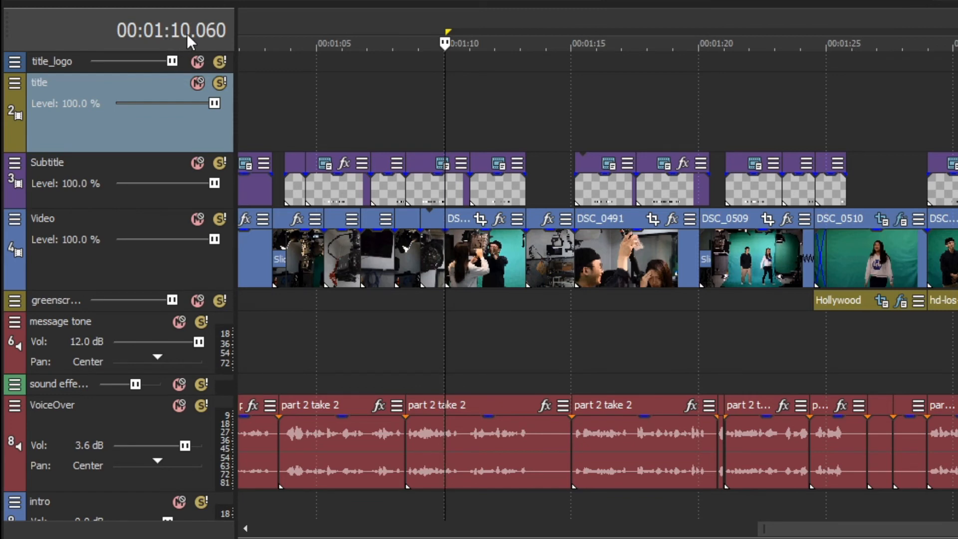
right_click(213, 31)
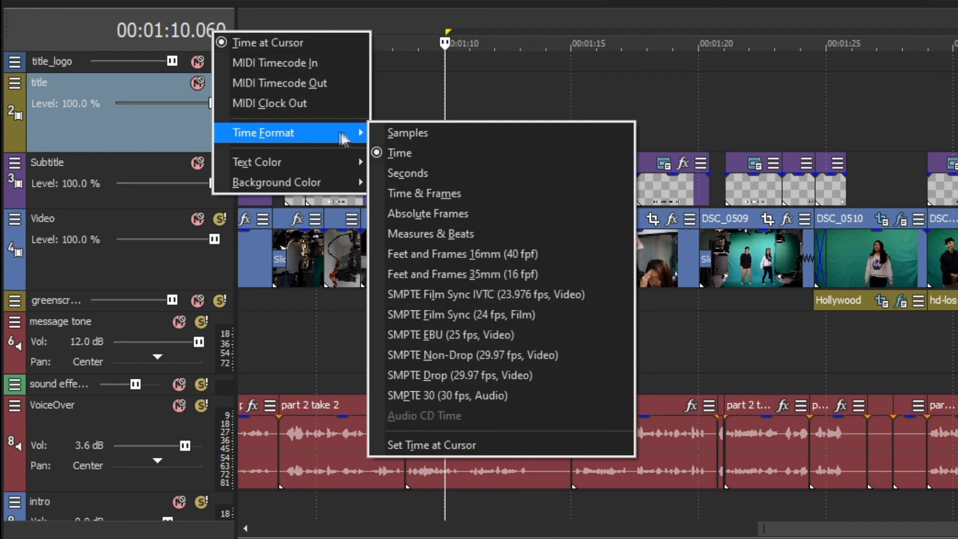
left_click(419, 195)
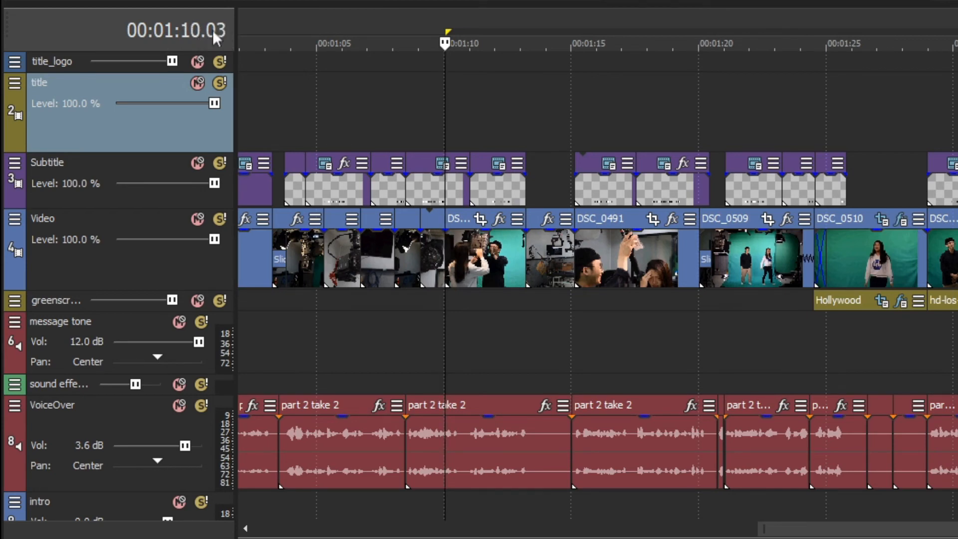
- Place the playhead at several points along the HS_Lab_Promo timeline, ending at about 00:00:15.20 near the project's beginning
left_click(493, 121)
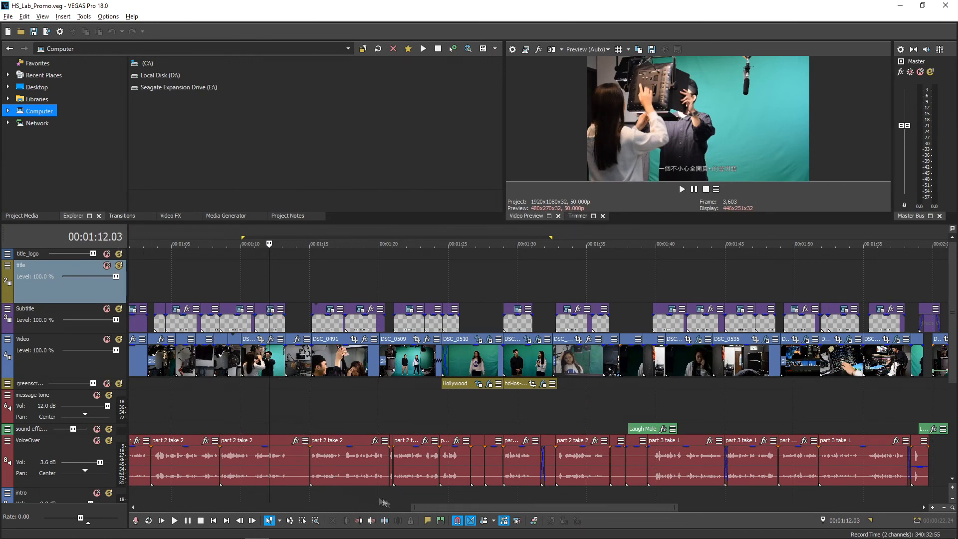
left_click_drag(424, 507, 150, 505)
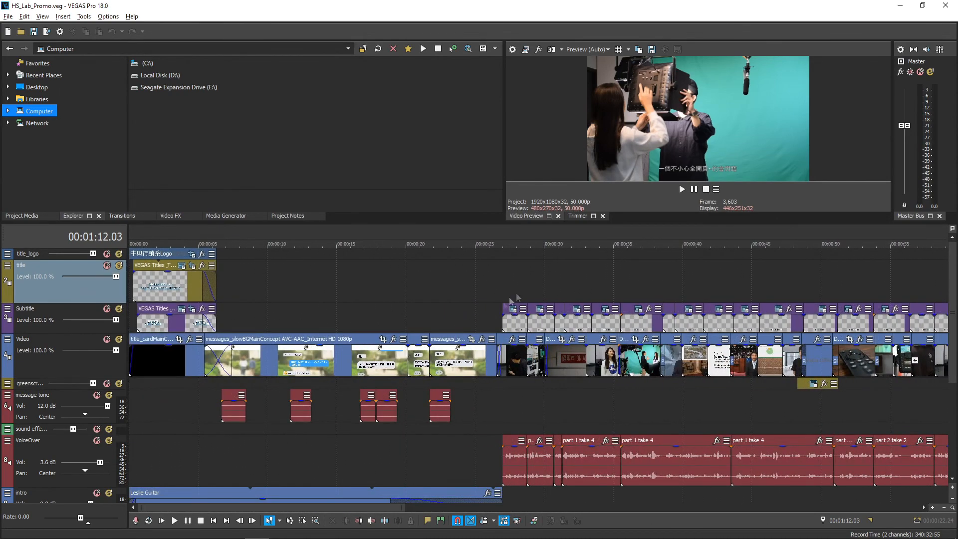
left_click(536, 281)
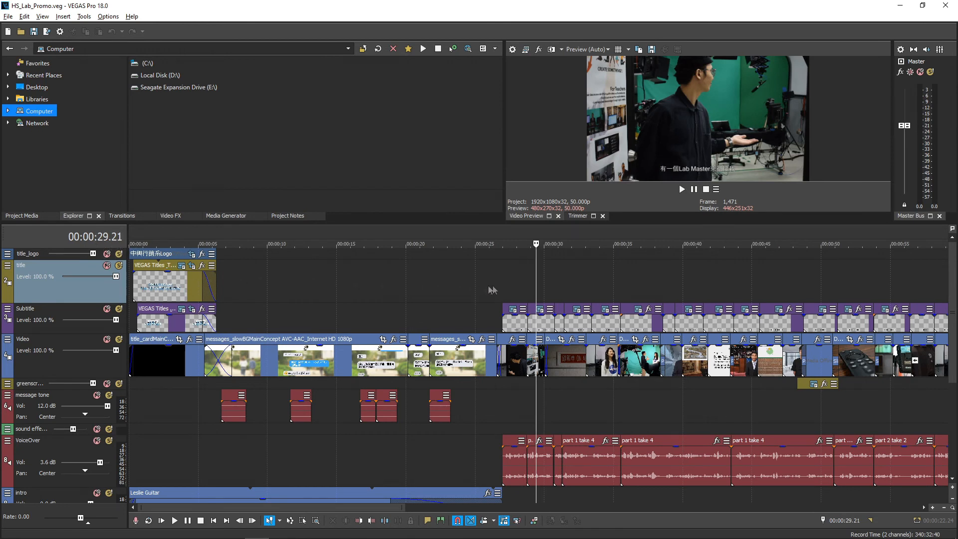
left_click(343, 287)
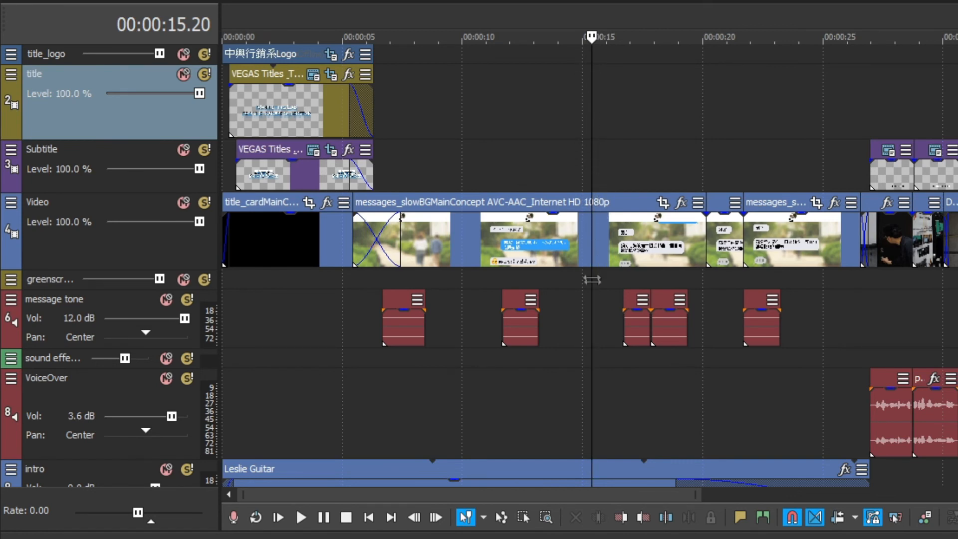
- Reposition the playhead repeatedly over the empty track area, ending at 00:00:13.31, and start playback from there
left_click(657, 155)
left_click(524, 123)
left_click(621, 119)
left_click(574, 120)
left_click(634, 121)
left_click(539, 120)
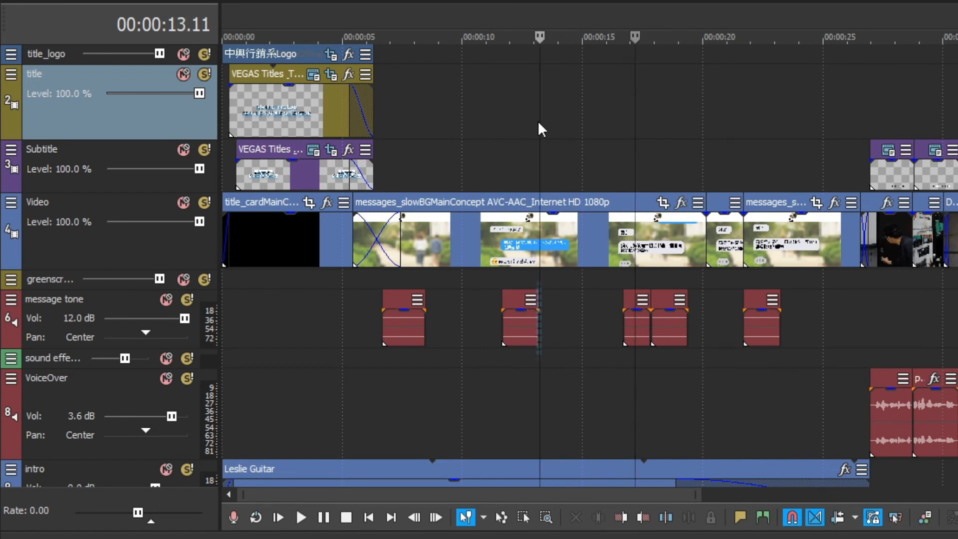
left_click(475, 115)
left_click(549, 113)
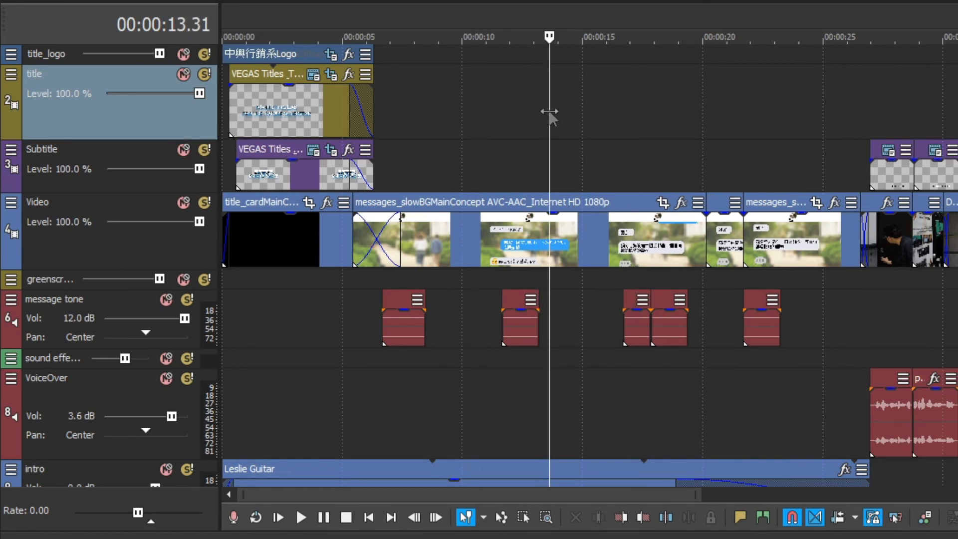
left_click(301, 518)
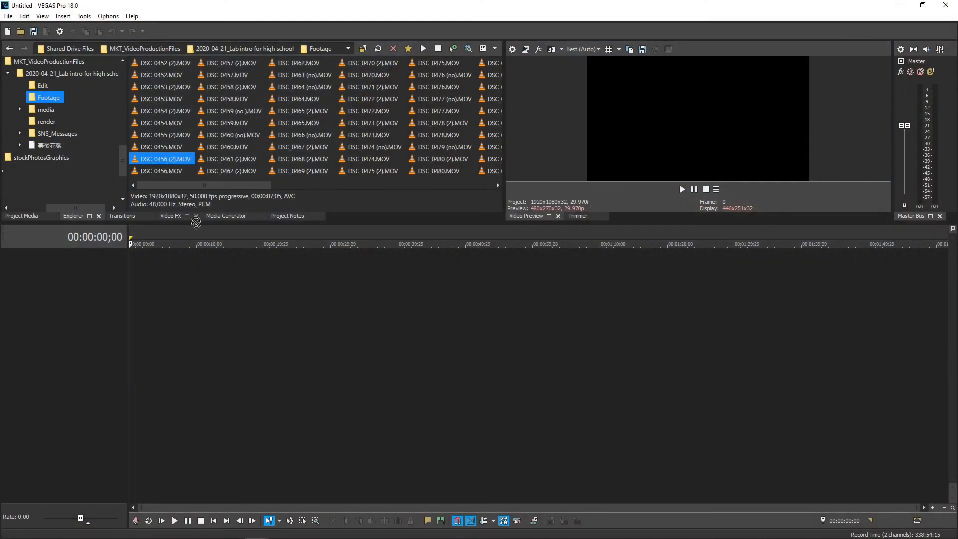
- Add DSC_0456 (2).MOV to the start of the empty timeline and a second copy from the Windows File Explorer window at about 17 seconds
left_click_drag(196, 222, 127, 275)
left_click(530, 216)
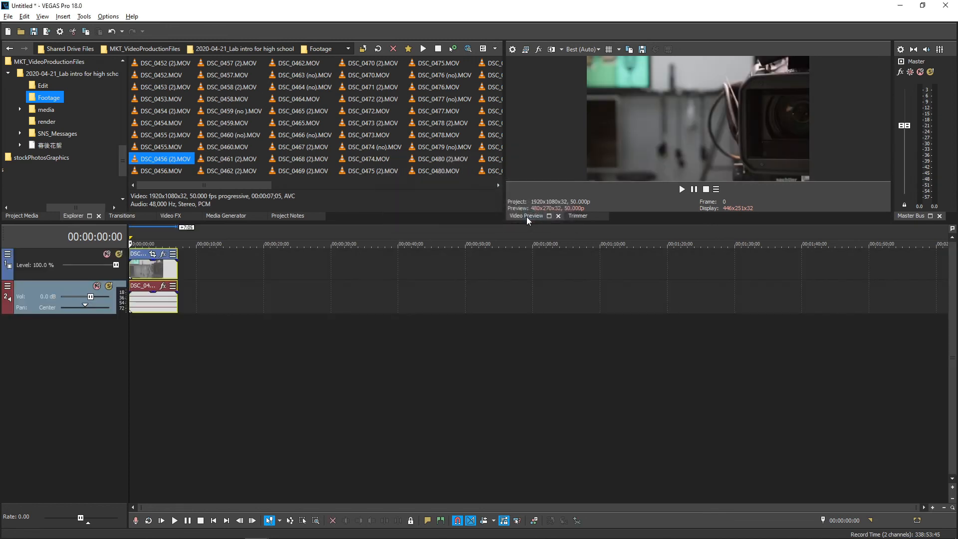
key("alt+Tab")
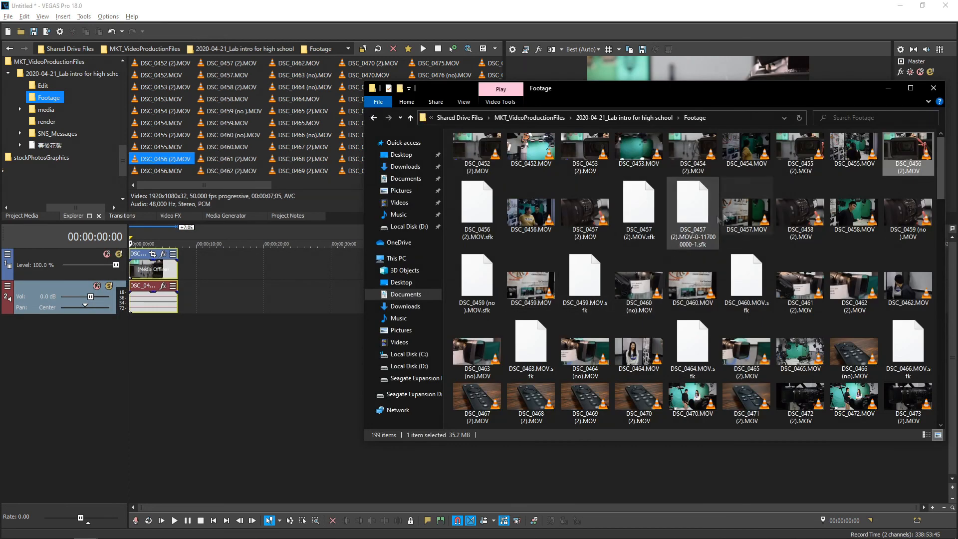
left_click_drag(896, 168, 264, 269)
left_click(263, 270)
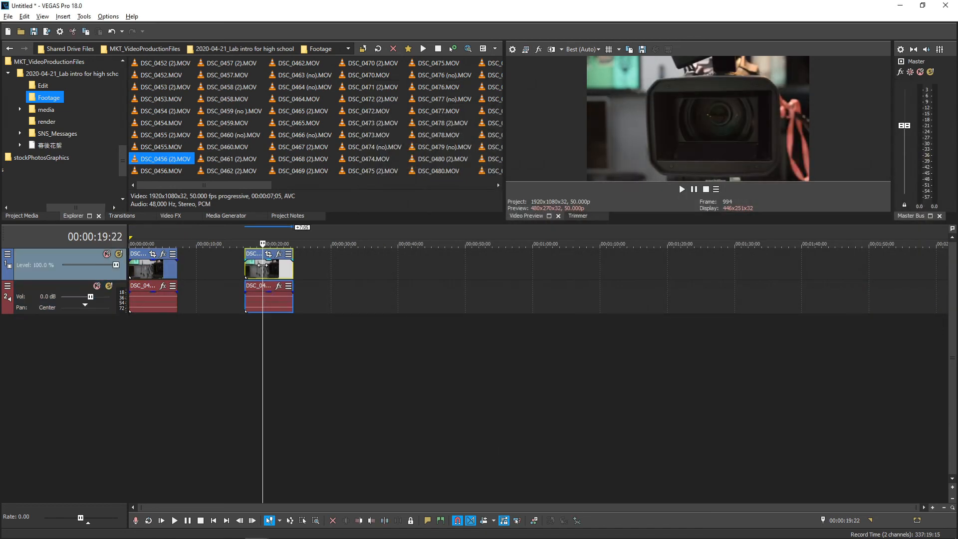
left_click(143, 269)
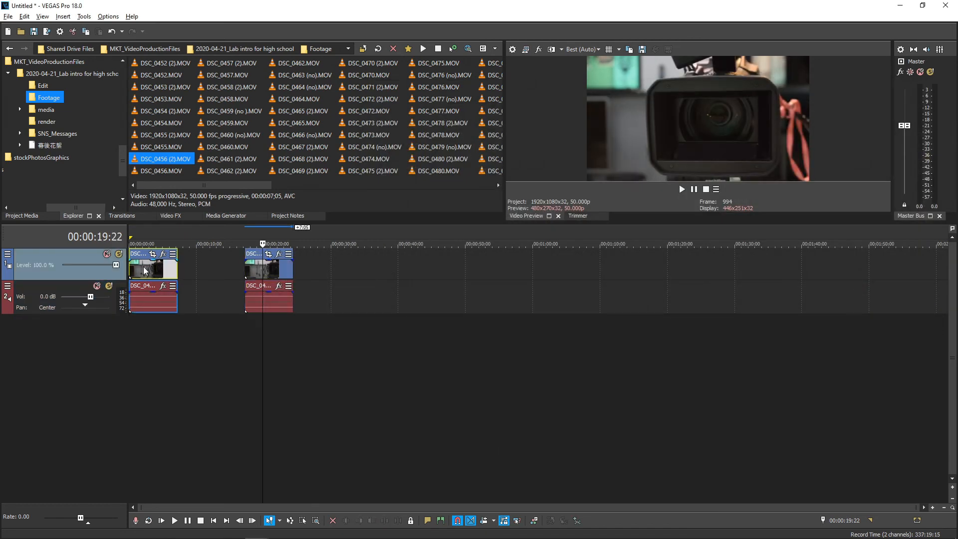
left_click(270, 270)
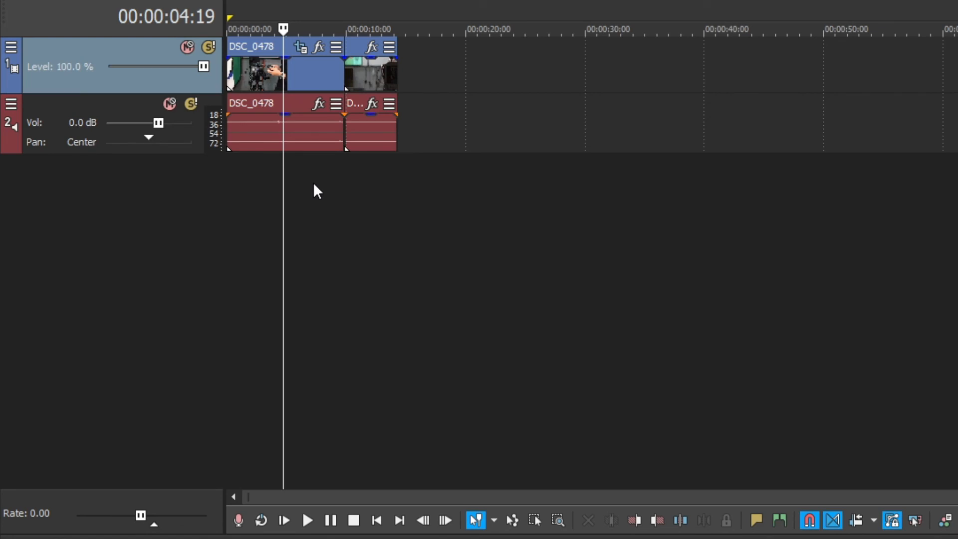
- Insert one new audio track and one new video track in the timeline
right_click(340, 185)
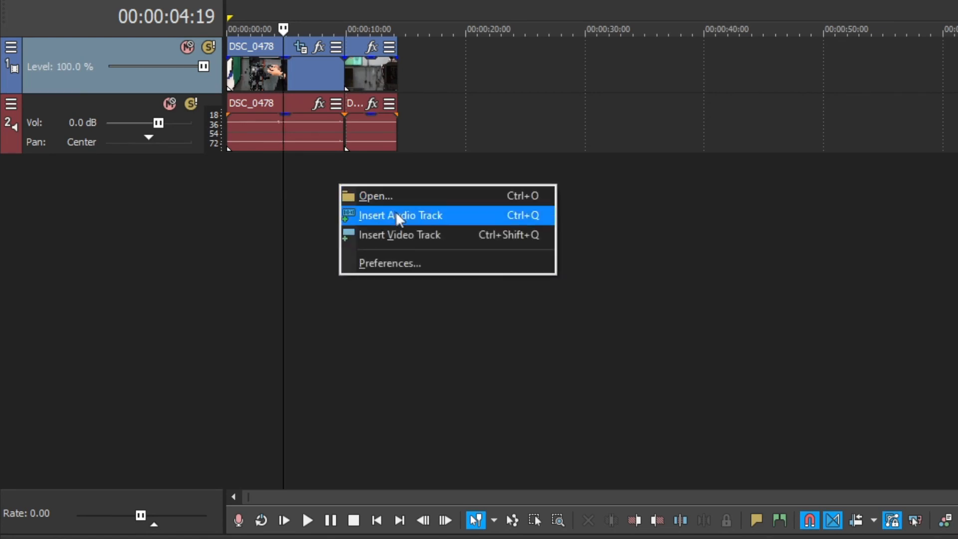
left_click(436, 222)
right_click(435, 240)
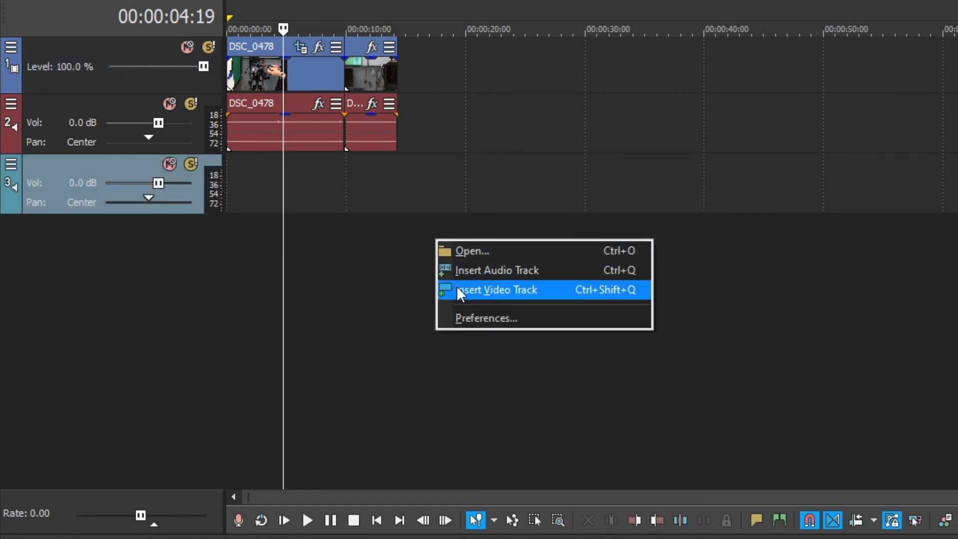
left_click(477, 291)
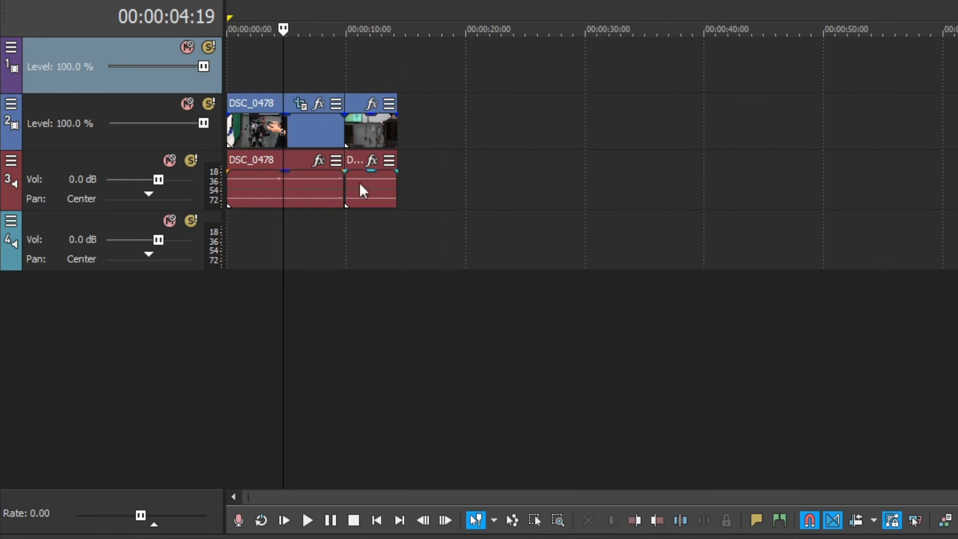
- Examine the track options for inserting tracks and choosing display colors on the video and audio tracks
right_click(108, 83)
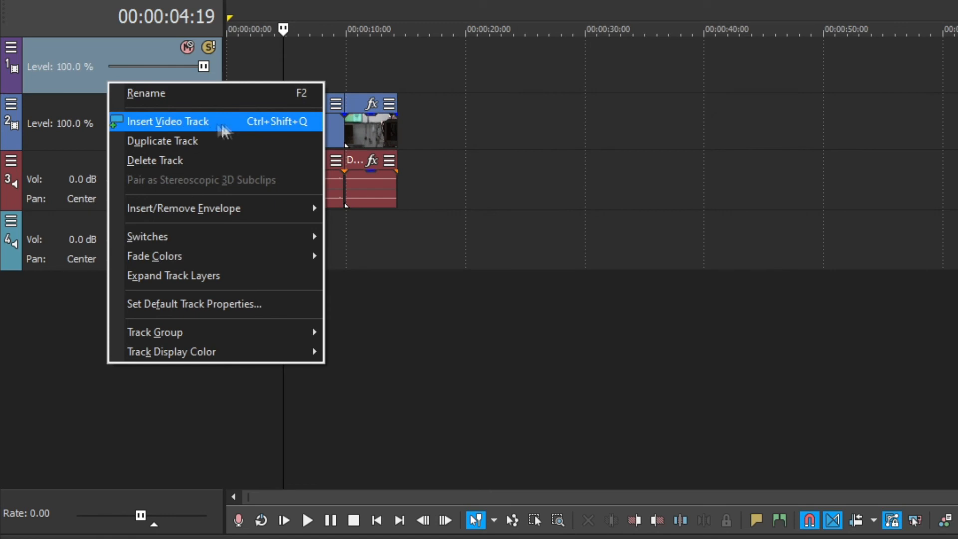
left_click(70, 160)
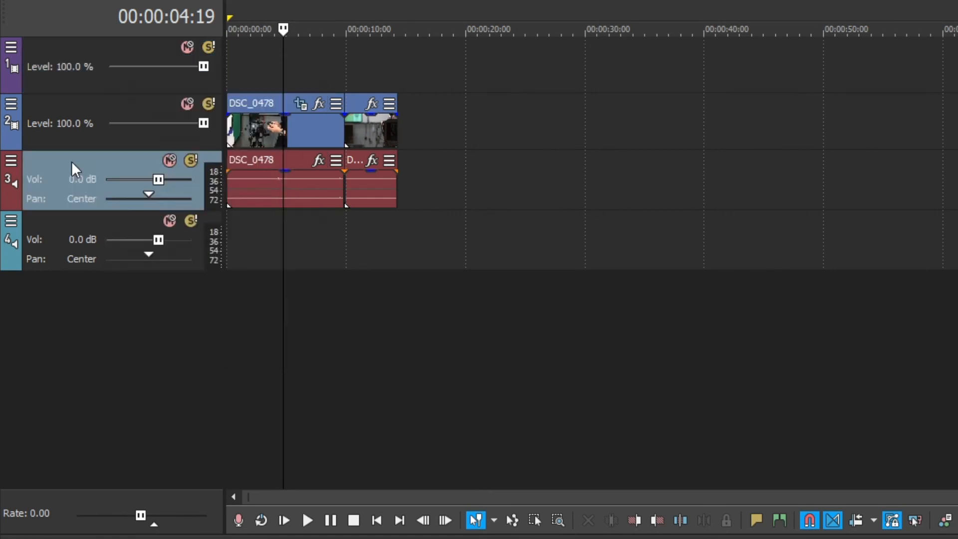
right_click(71, 160)
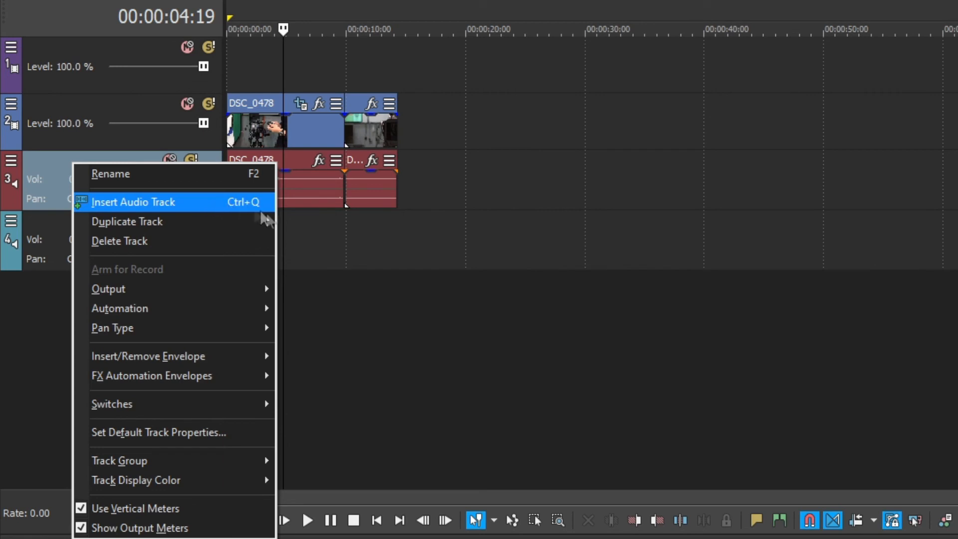
left_click(414, 299)
left_click(415, 299)
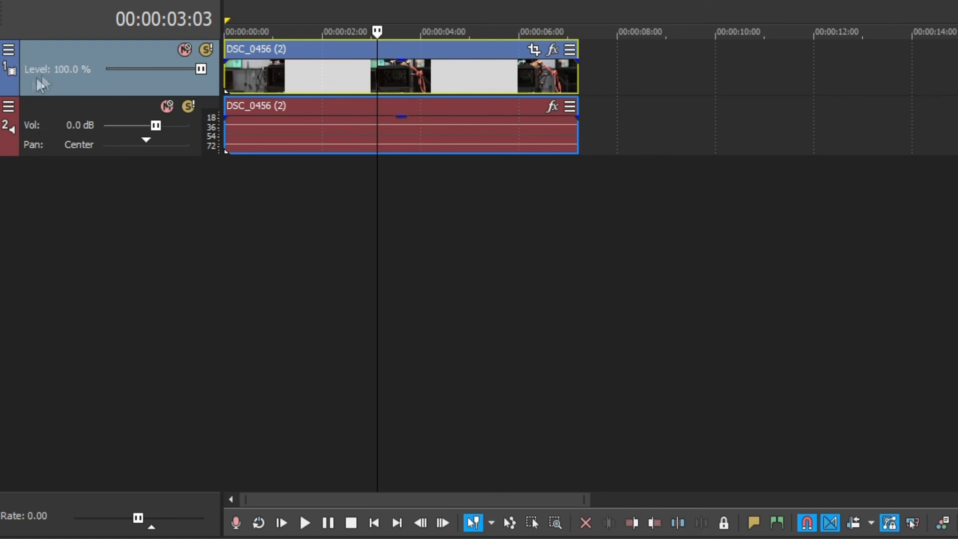
right_click(83, 84)
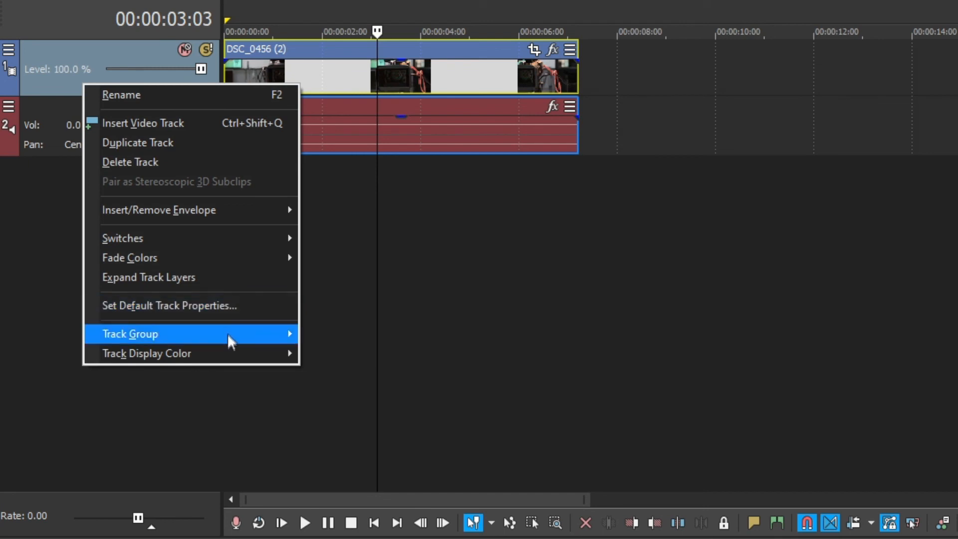
mouse_move(212, 355)
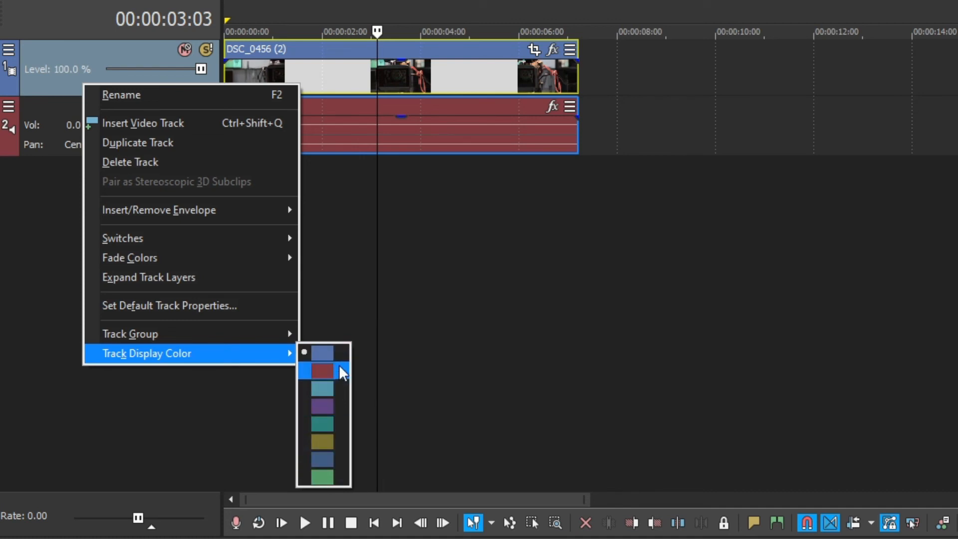
right_click(50, 140)
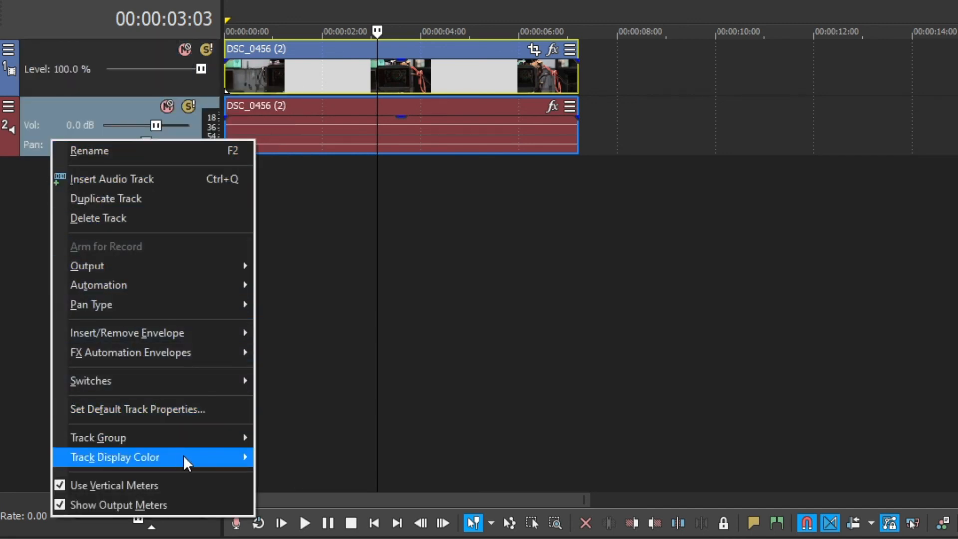
mouse_move(183, 457)
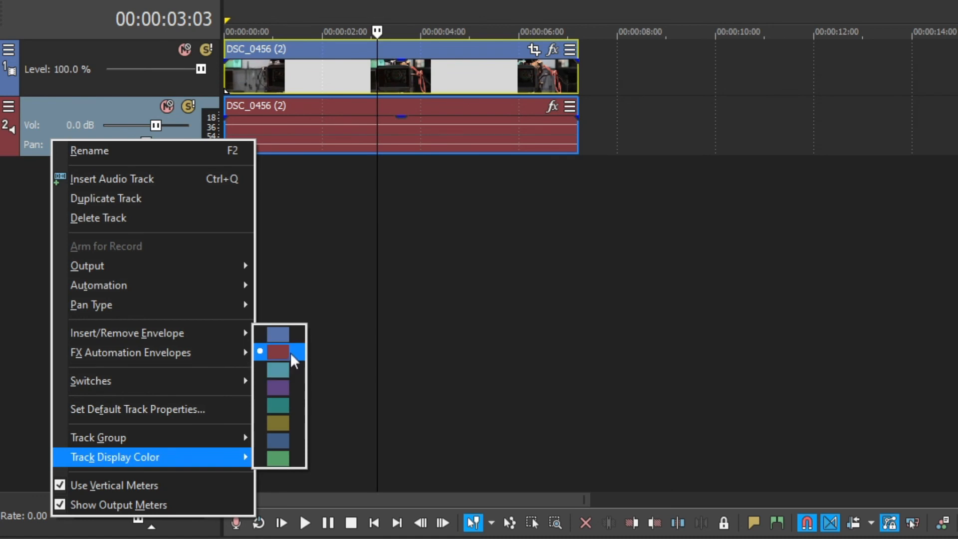
left_click(145, 88)
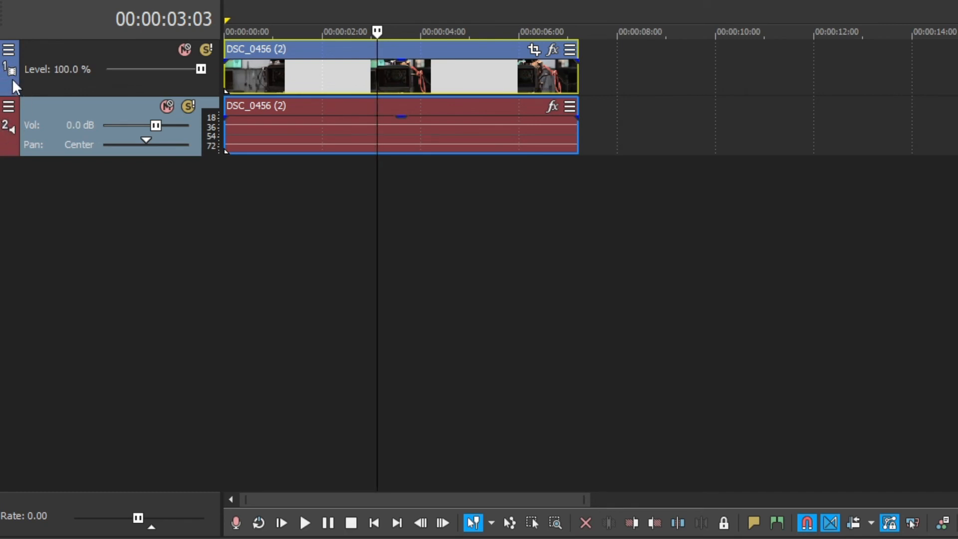
- Insert three empty video tracks above the track holding the DSC_0456 (2) video clip
right_click(77, 46)
left_click(125, 88)
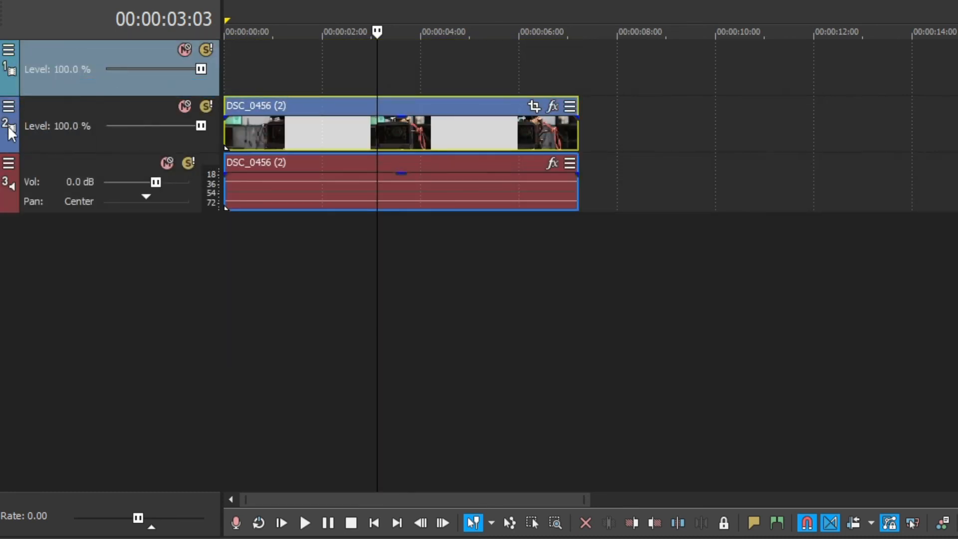
left_click(68, 107)
right_click(68, 106)
left_click(115, 123)
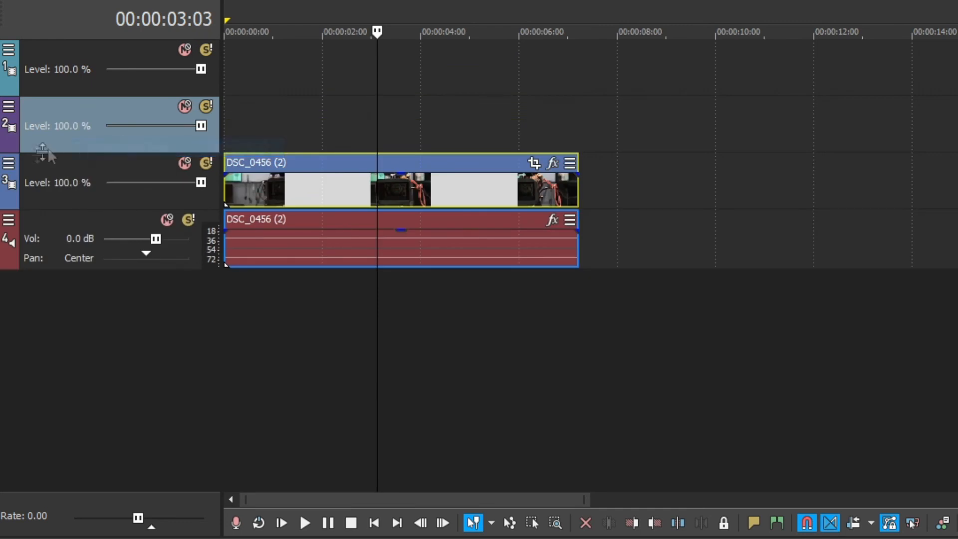
right_click(64, 164)
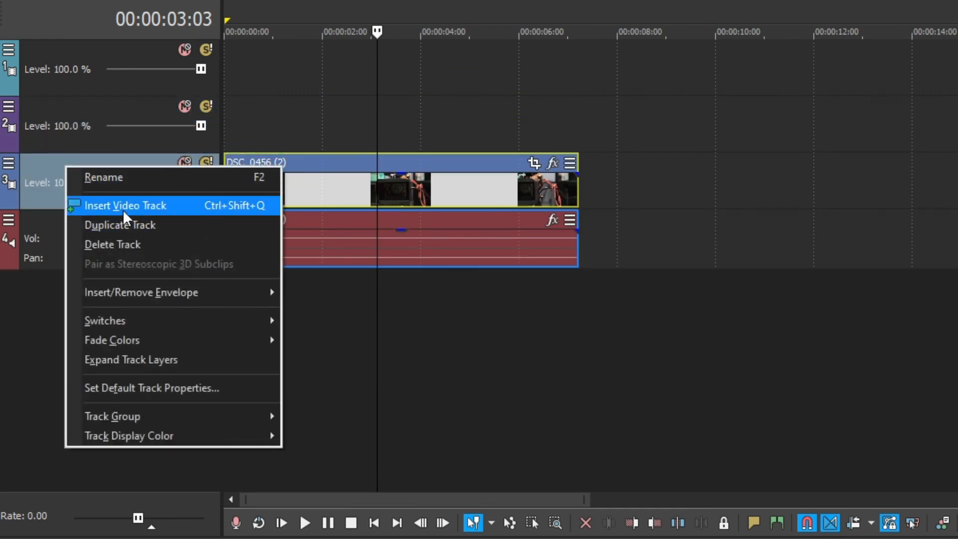
left_click(119, 206)
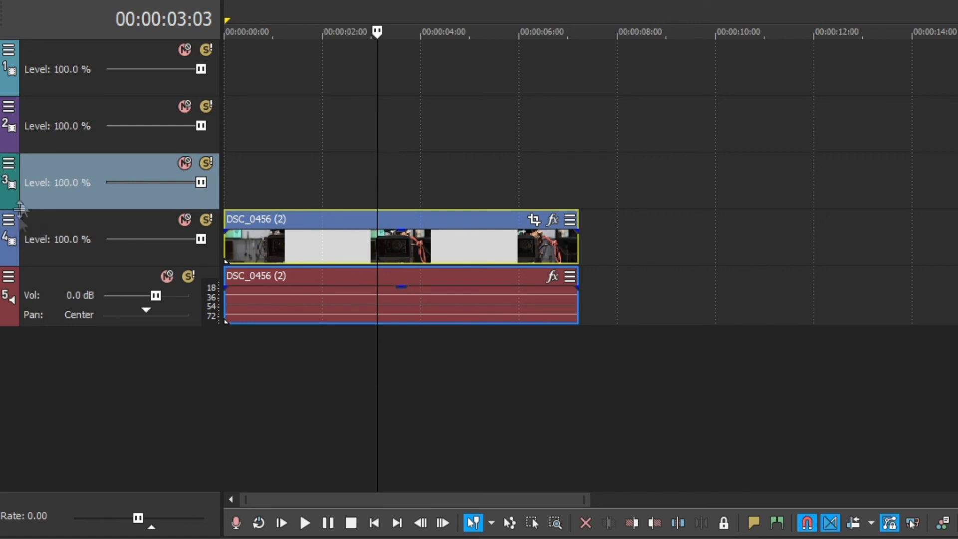
- Undo the insertion of the three empty video tracks
key("ctrl+z")
key("ctrl+z")
key("ctrl+z")
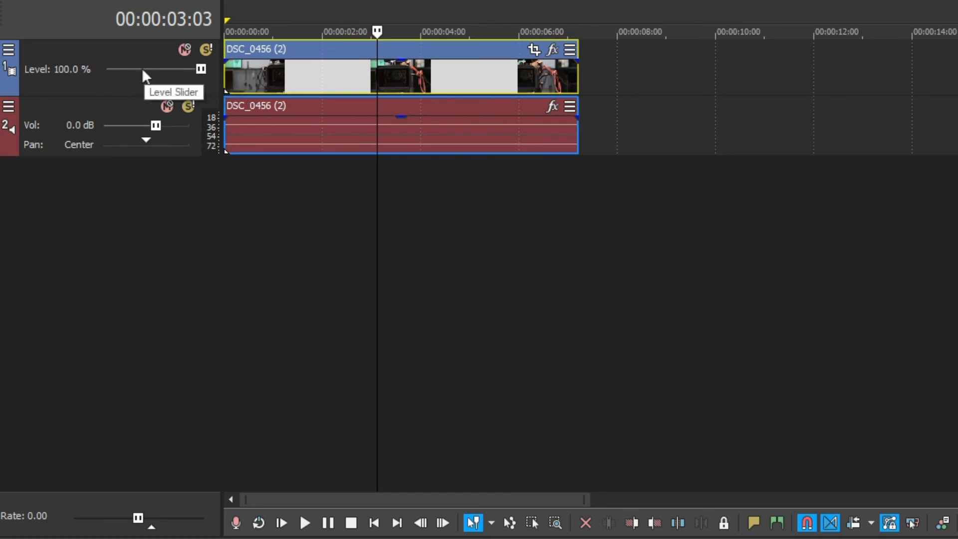
- Lower the audio track's volume to -34.3 dB, raise it to 12.0 dB, and return it to 0.0 dB
double_click(66, 68)
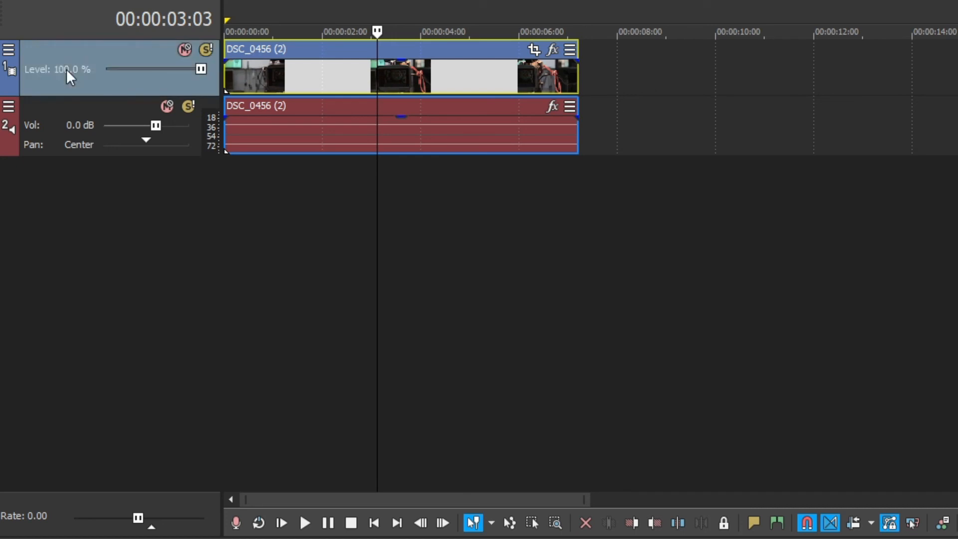
left_click(89, 86)
left_click(52, 104)
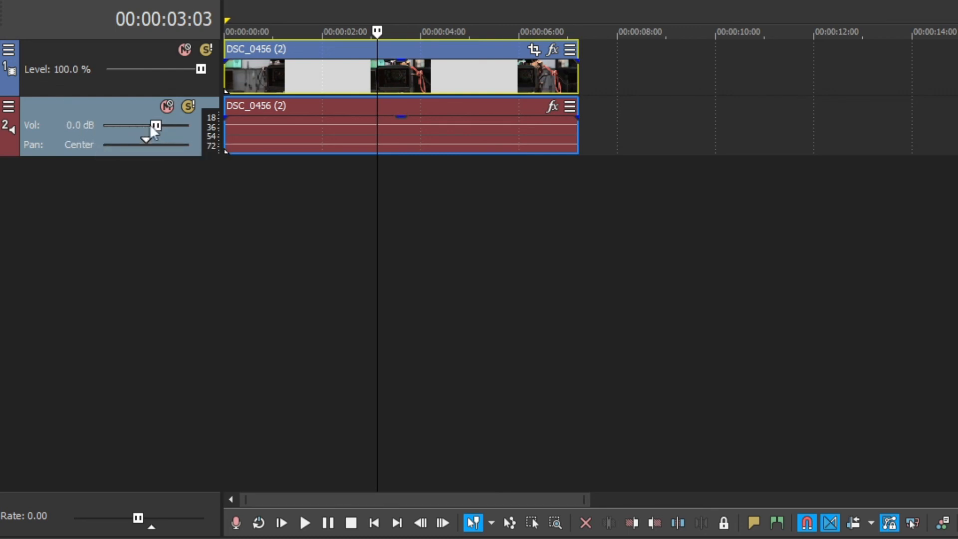
mouse_move(154, 123)
left_mouse_down()
mouse_move(193, 126)
mouse_move(158, 129)
left_mouse_up()
left_click_drag(154, 130, 153, 131)
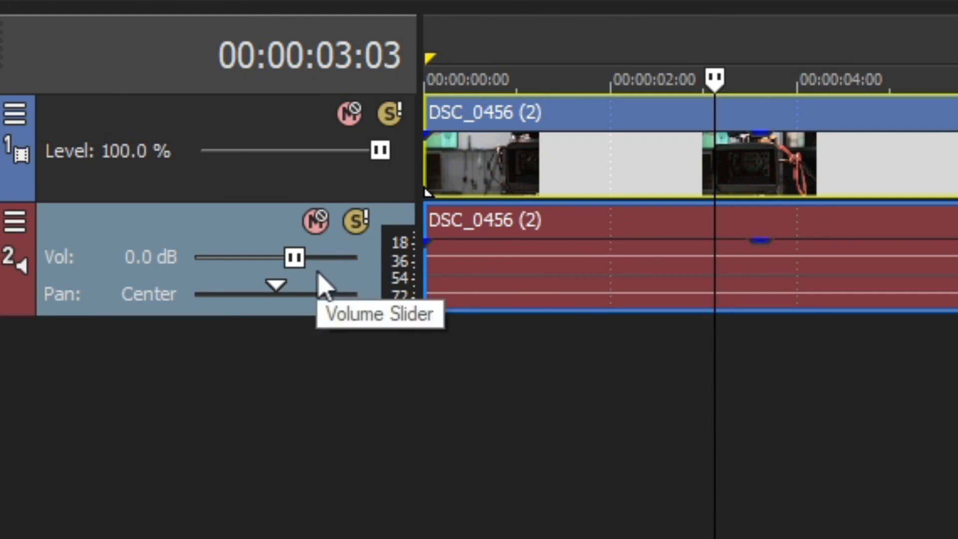
left_click_drag(295, 259, 213, 261)
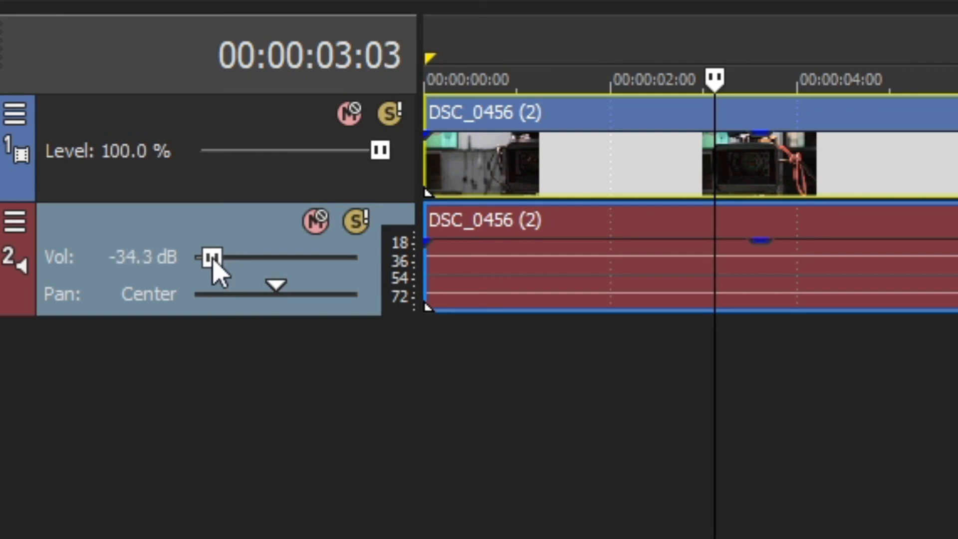
left_click_drag(213, 260, 356, 260)
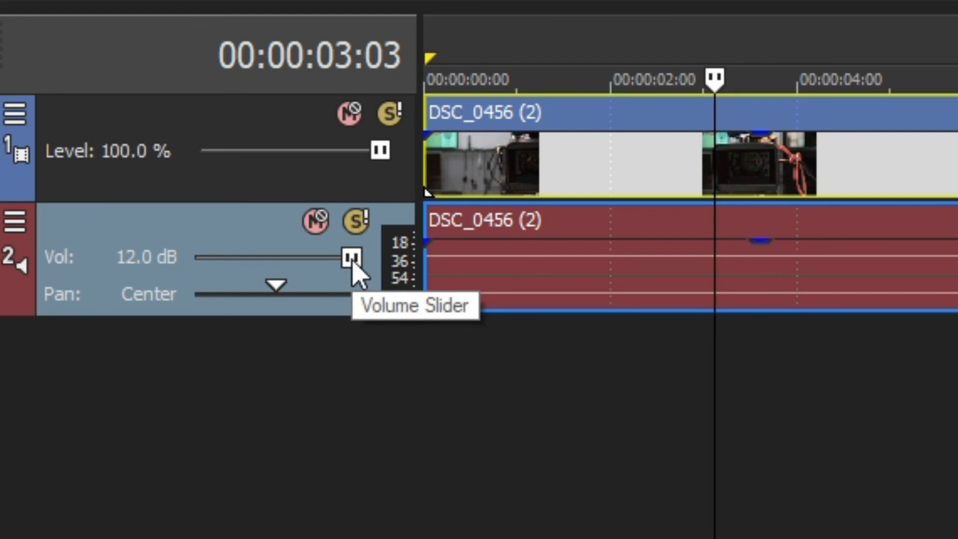
left_click_drag(352, 263, 295, 263)
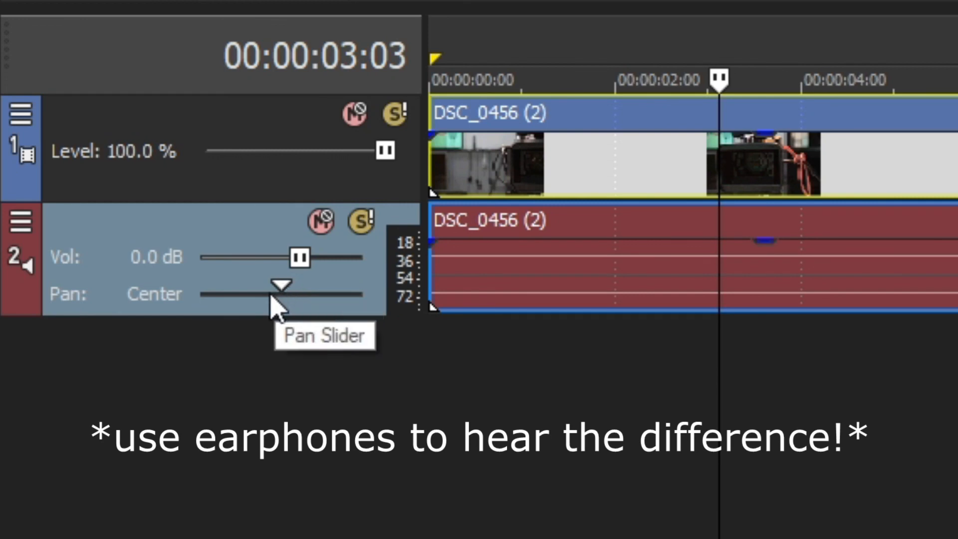
- Pan the audio track to 24% R, 100% R, 13% L and 100% L, and return it to Center
left_click_drag(281, 287, 317, 288)
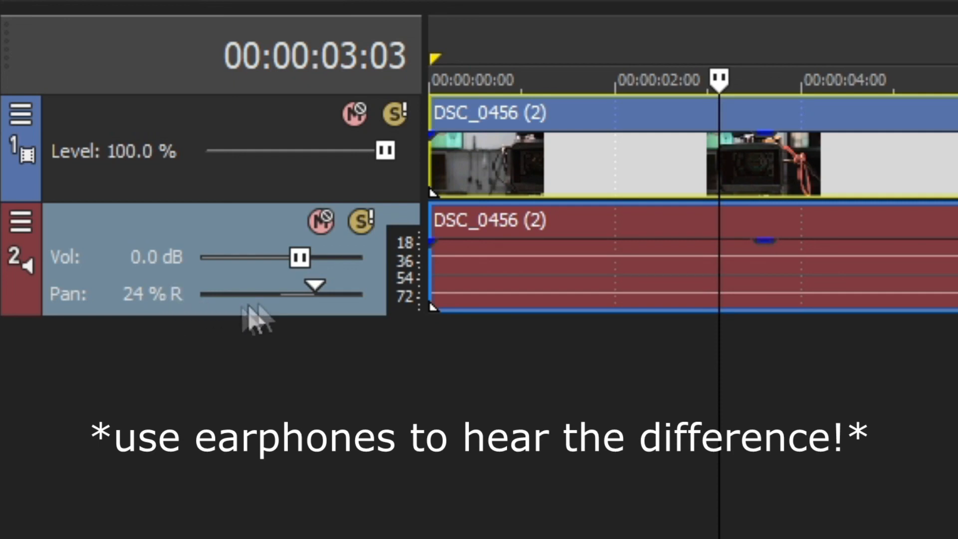
left_click_drag(316, 289, 372, 292)
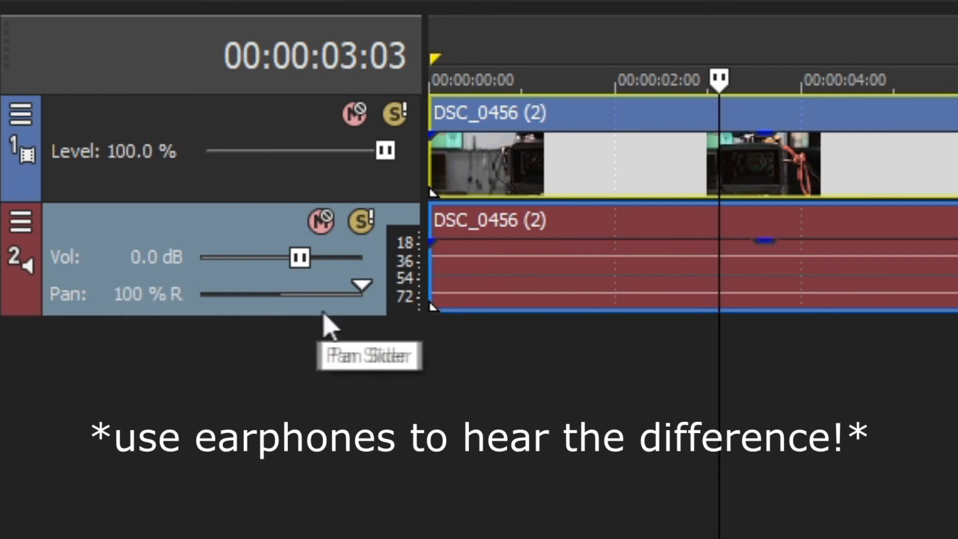
left_click_drag(363, 289, 264, 302)
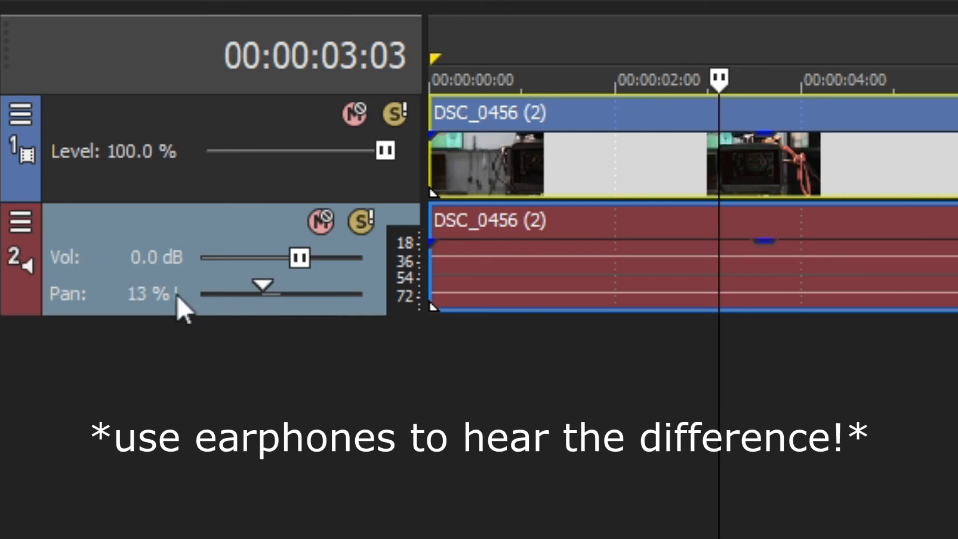
left_click_drag(259, 287, 193, 290)
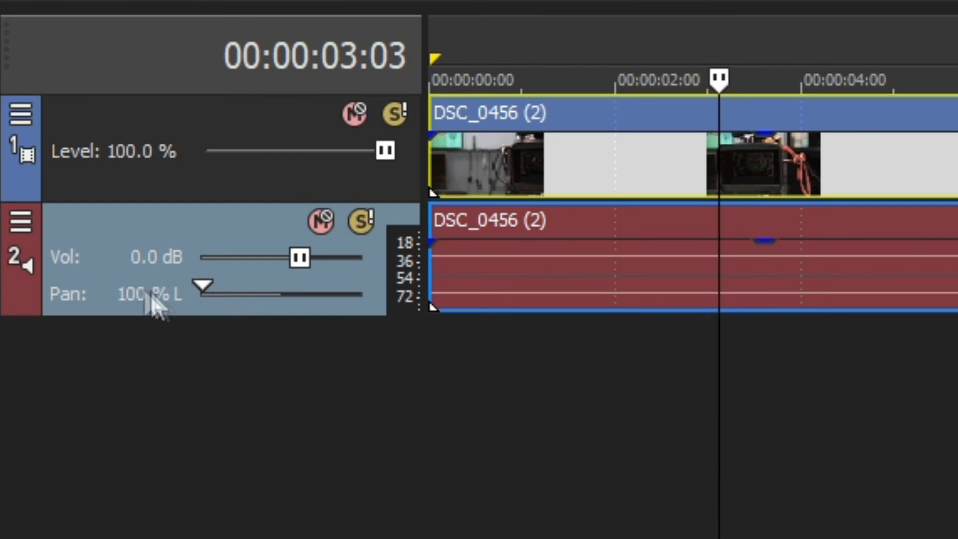
left_click_drag(196, 287, 279, 300)
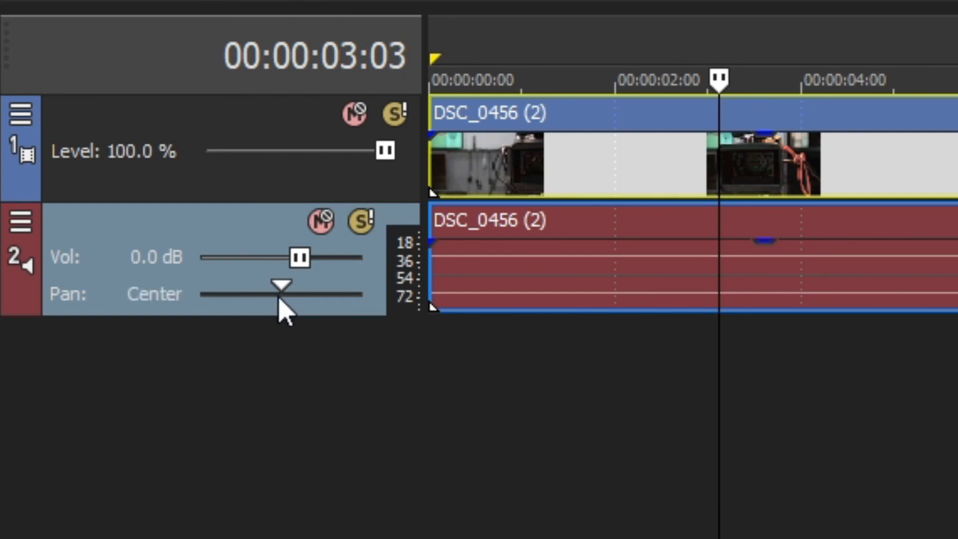
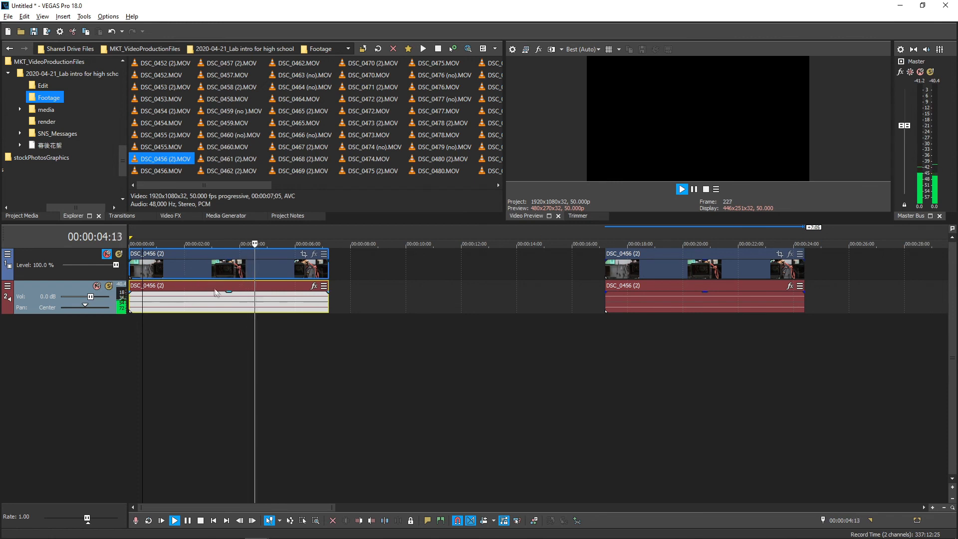
- Stop playback and unmute the video track
key("space")
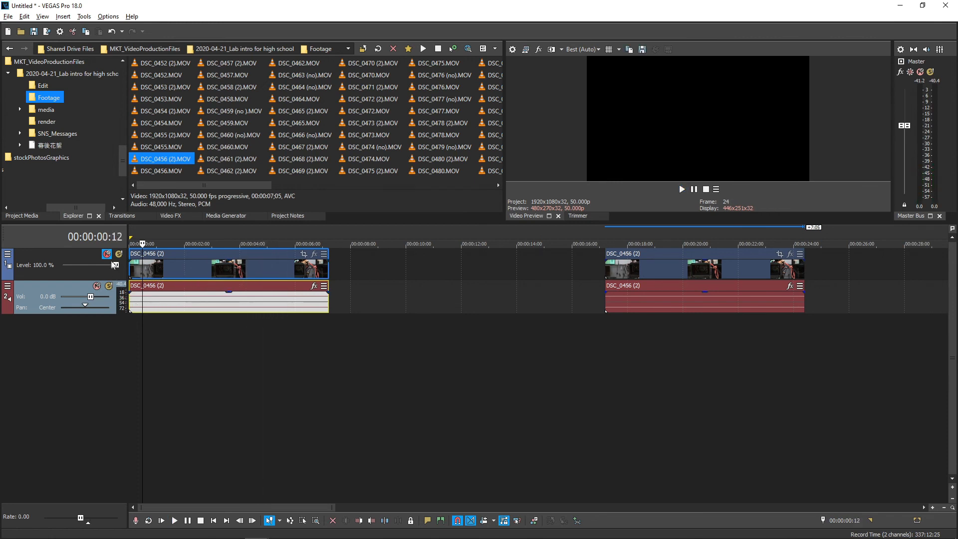
left_click(107, 253)
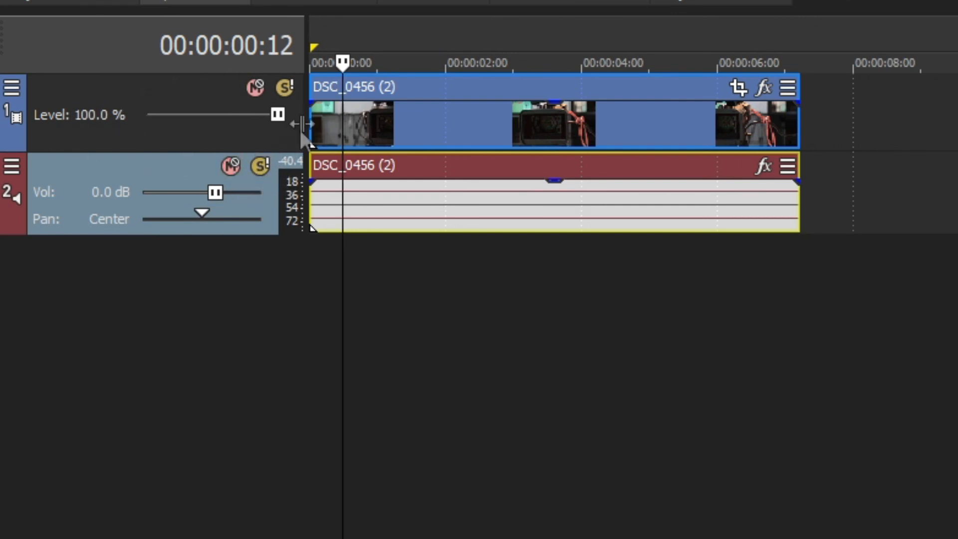
left_click(284, 88)
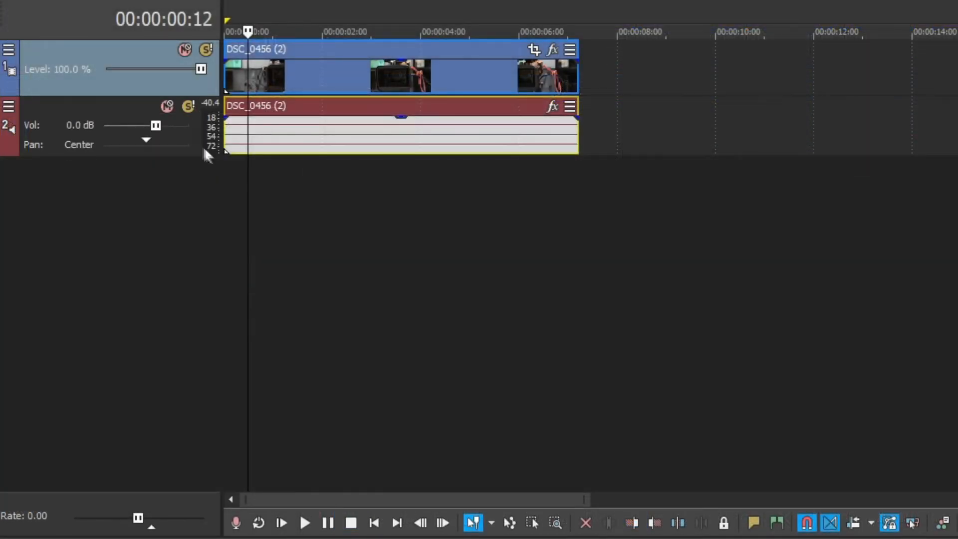
- Play from near the start of the first DSC_0456 (2) audio clip while raising the track's volume to 12.0 dB and lowering it again
left_click(229, 136)
key("space")
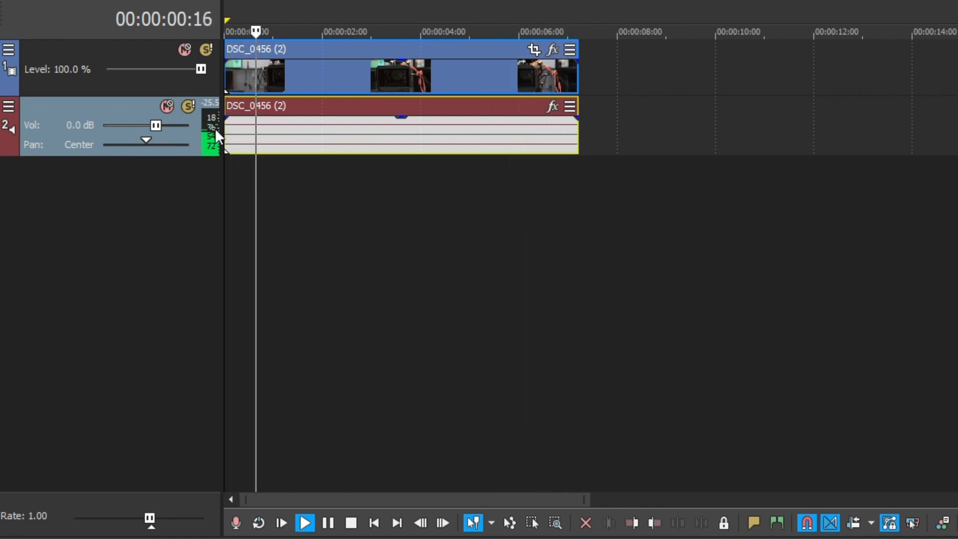
left_click_drag(158, 124, 193, 124)
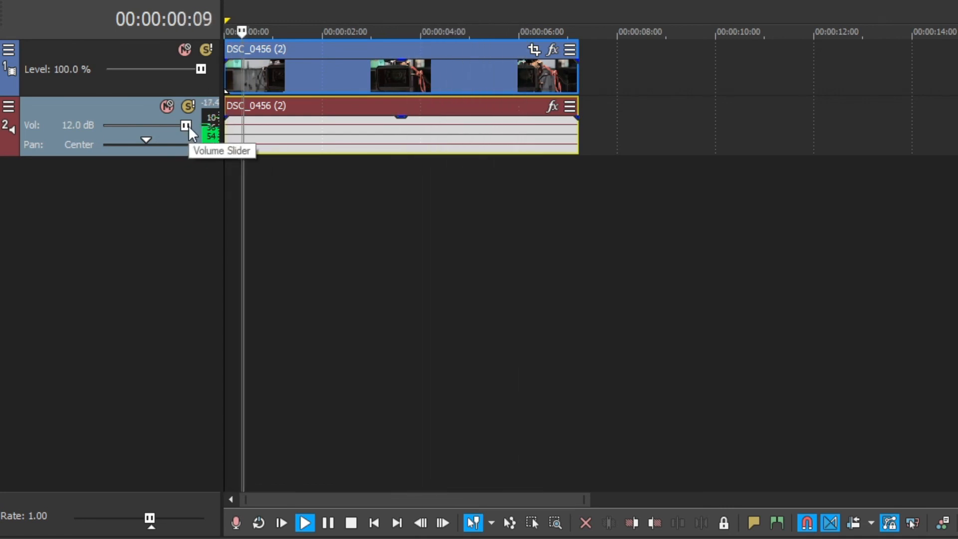
left_click_drag(187, 125, 114, 124)
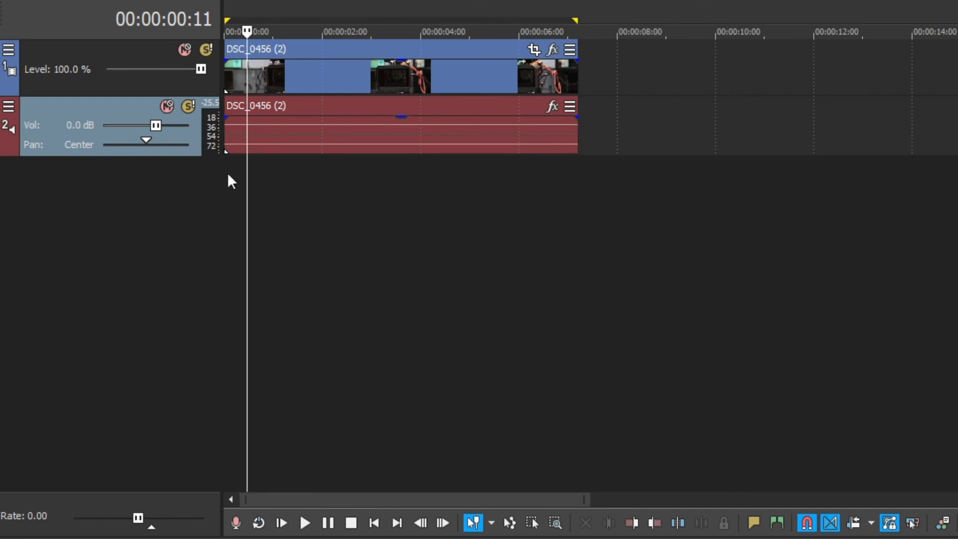
- Select the full time range of the first DSC_0456 (2) clip and enable loop playback
left_click_drag(227, 175, 578, 222)
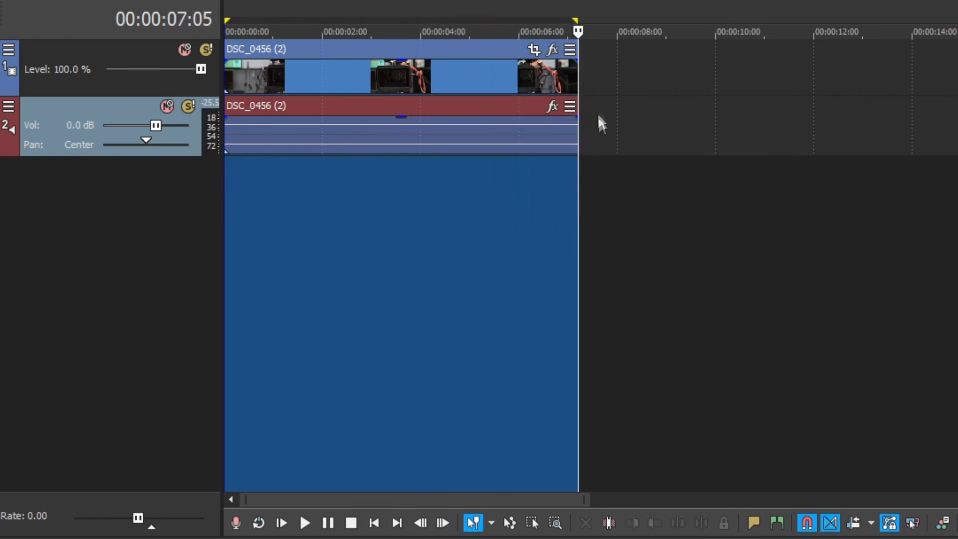
left_click(258, 522)
- Place the playhead at 00:00:01:20, and play and stop the looped clip twice from there
left_click(313, 233)
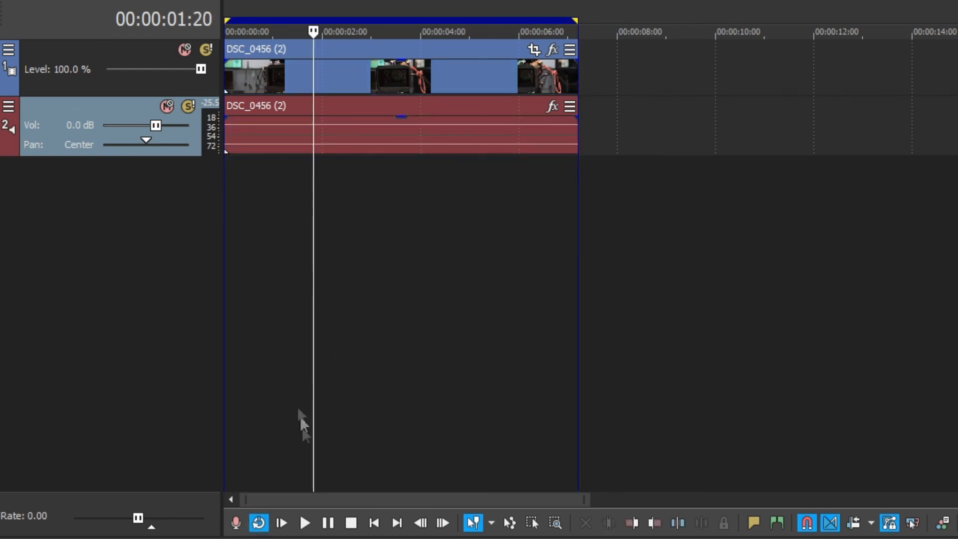
left_click(305, 522)
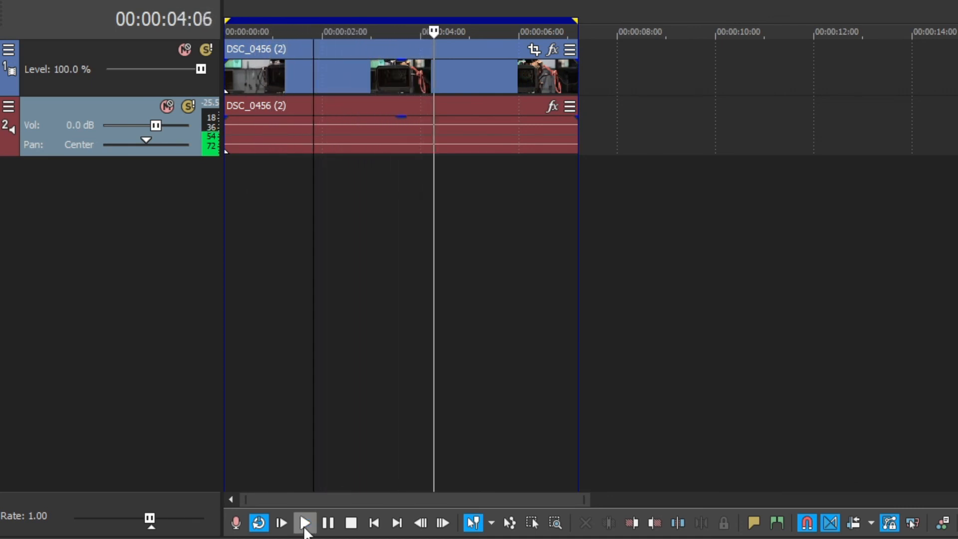
left_click(305, 524)
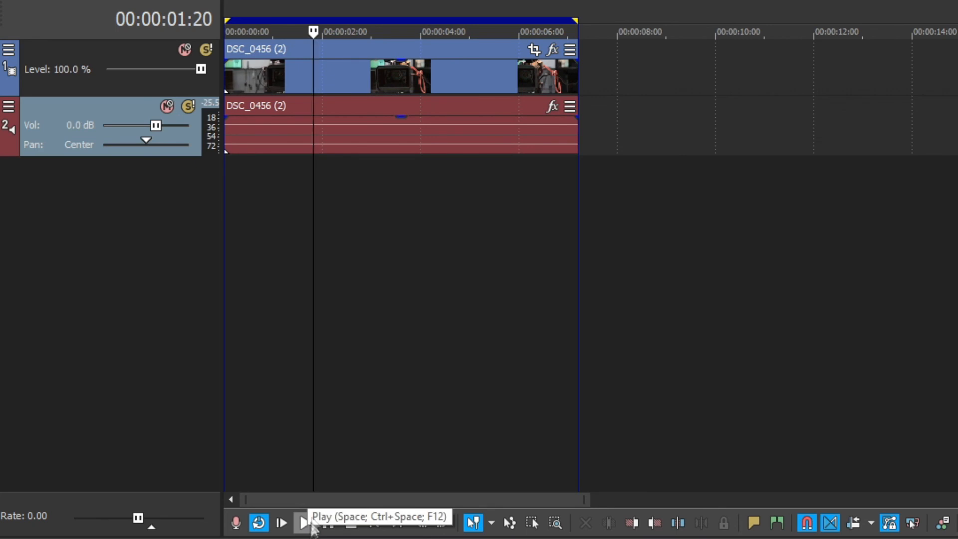
key("space")
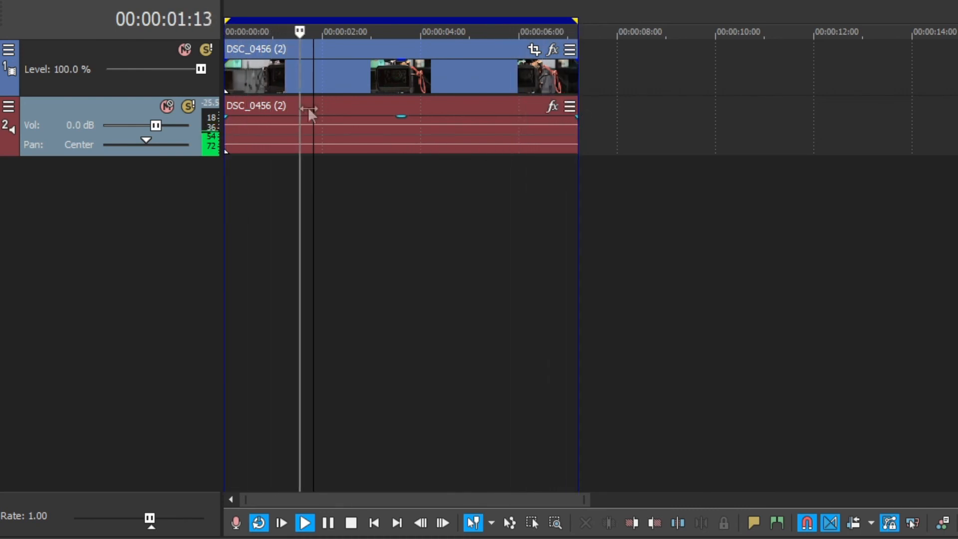
key("space")
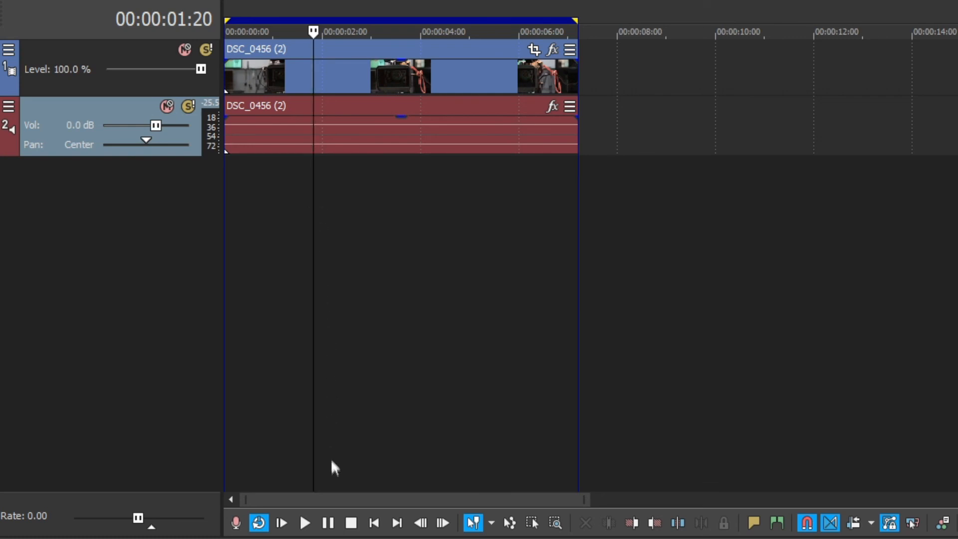
- Play the looped clip and pause it, holding the playhead where playback is interrupted, and repeat this once
key("space")
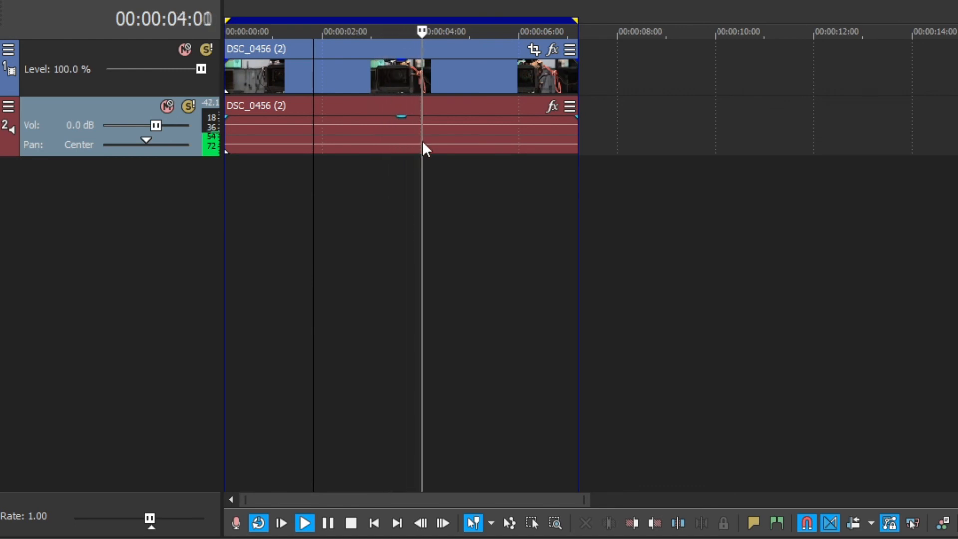
key("Return")
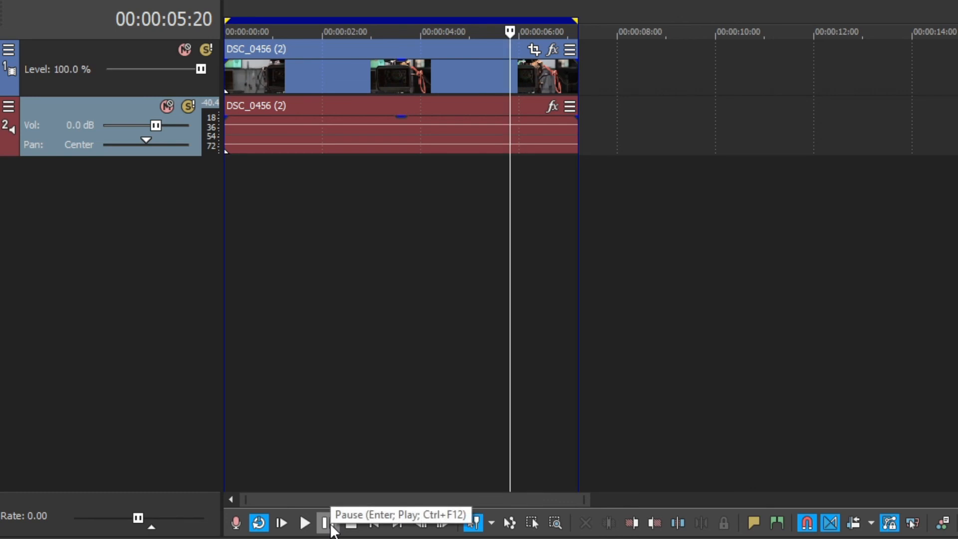
left_click(330, 528)
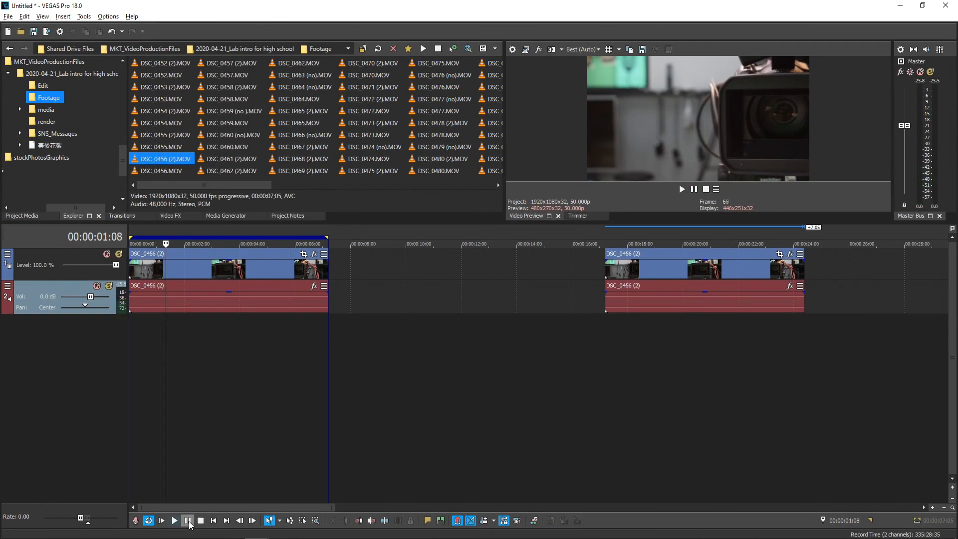
left_click(189, 522)
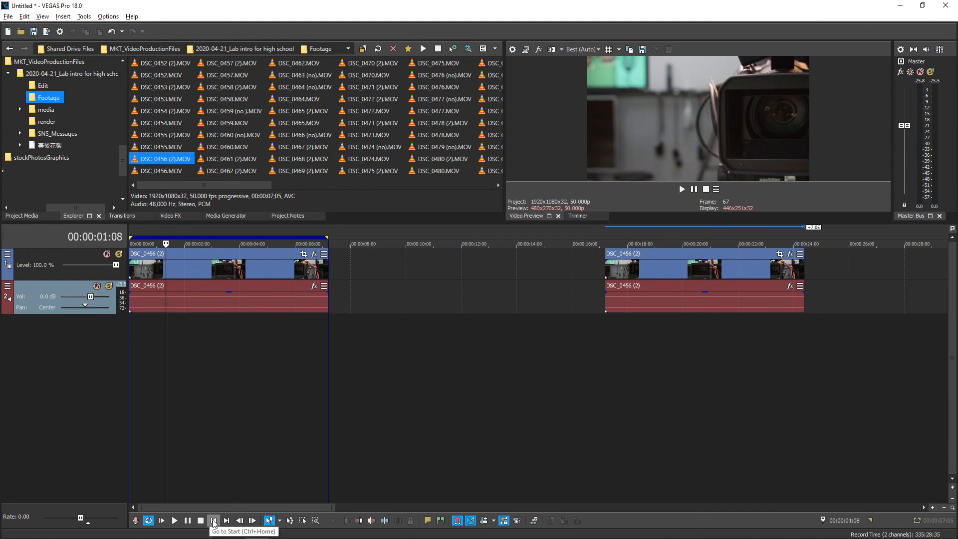
- Send the playhead to the start of the project and to its end
left_click(213, 521)
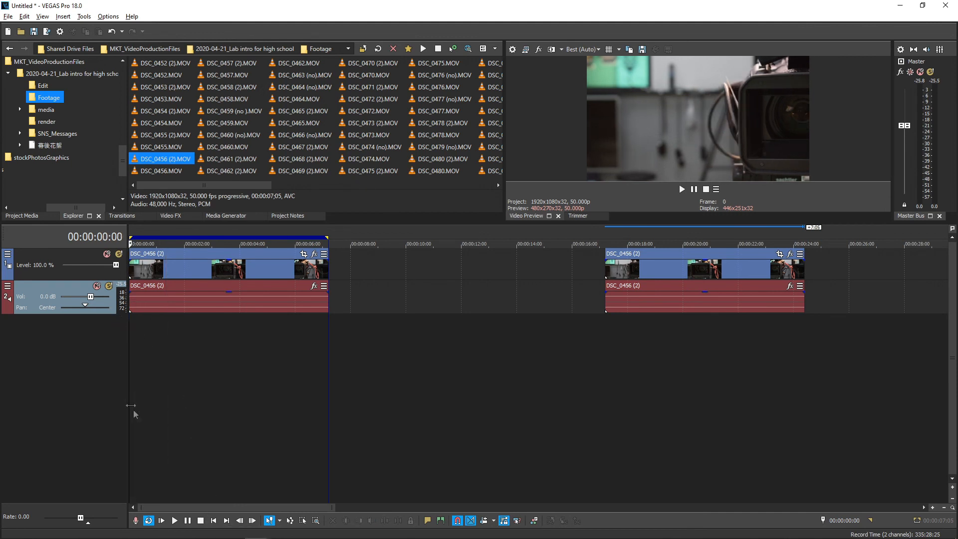
left_click(227, 520)
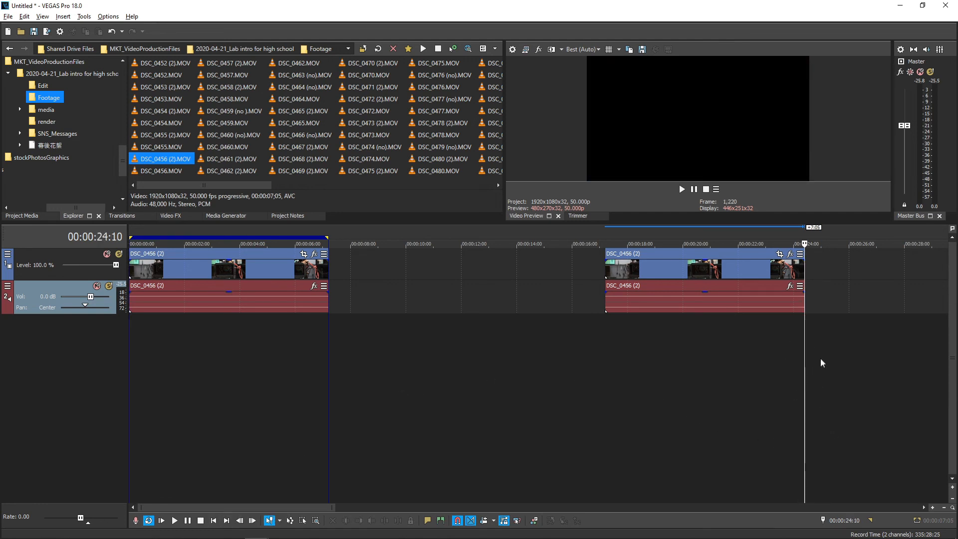
- Place the playhead at about 00:00:01:04 in the first clip and advance it repeatedly one frame at a time
left_click(162, 362)
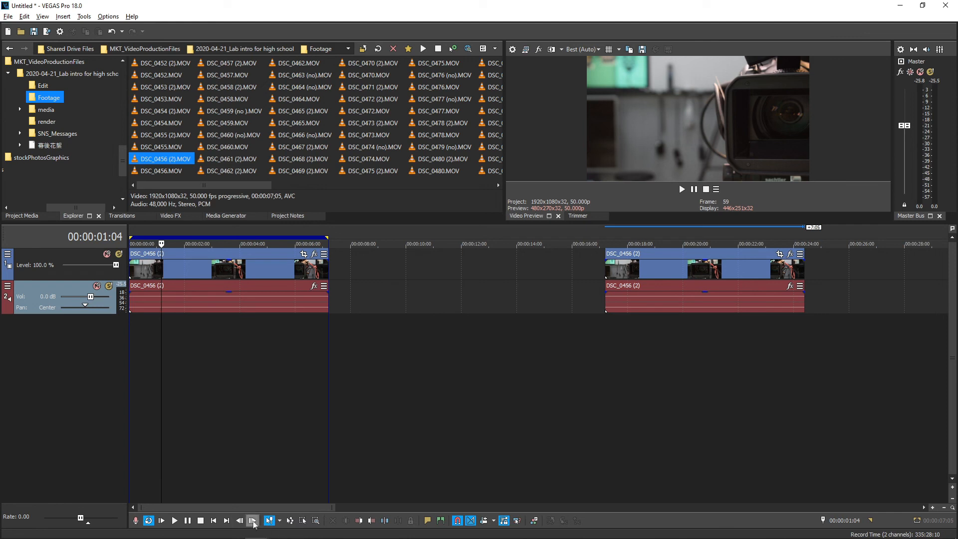
left_click(252, 521)
left_click(252, 520)
left_click(252, 521)
left_click(253, 521)
left_click(253, 521)
left_click(252, 520)
left_click(253, 521)
left_click(253, 521)
left_click(253, 520)
left_click(253, 521)
left_click(254, 522)
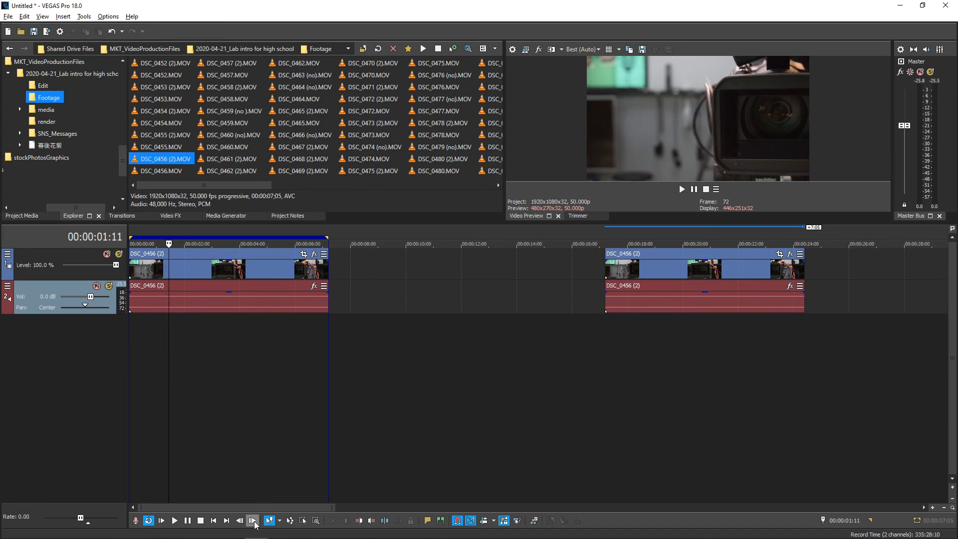
left_click(254, 521)
left_click(254, 521)
left_click(254, 521)
left_click(254, 521)
left_click(255, 521)
left_click(255, 521)
left_click(254, 522)
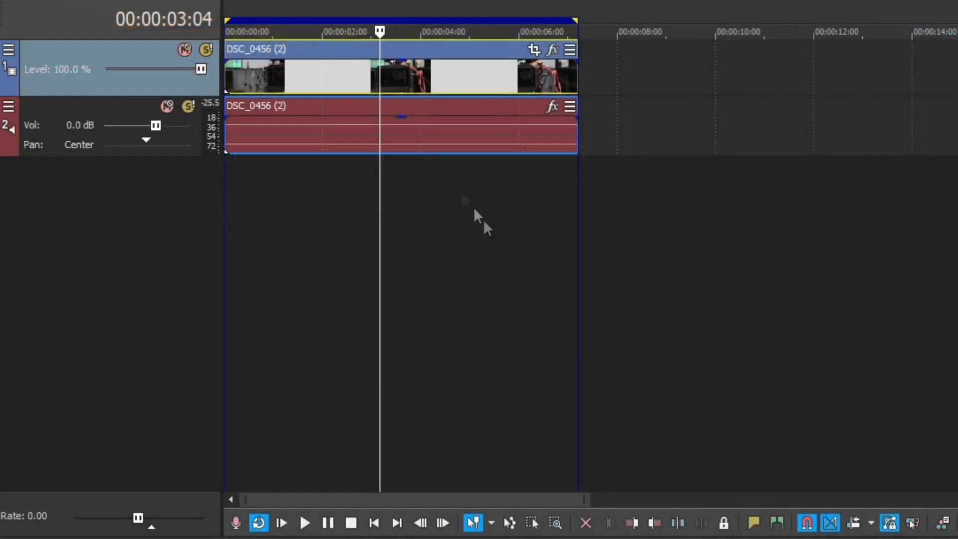
- Split the first DSC_0456 (2) clip's video and audio at 00:00:03:19 and shift the second piece 12 frames later
left_click(409, 103)
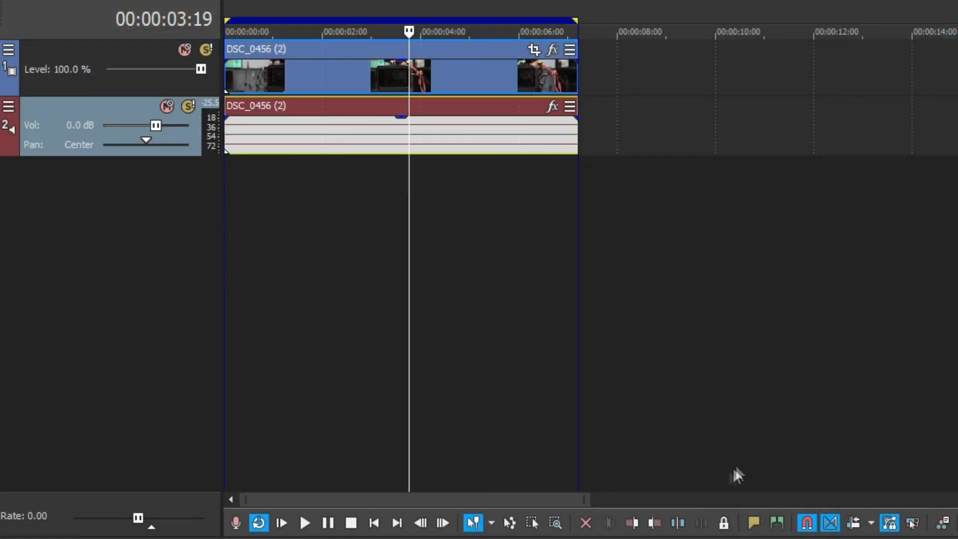
left_click(678, 522)
mouse_move(429, 66)
left_mouse_down()
mouse_move(461, 70)
mouse_move(414, 58)
mouse_move(422, 75)
left_mouse_up()
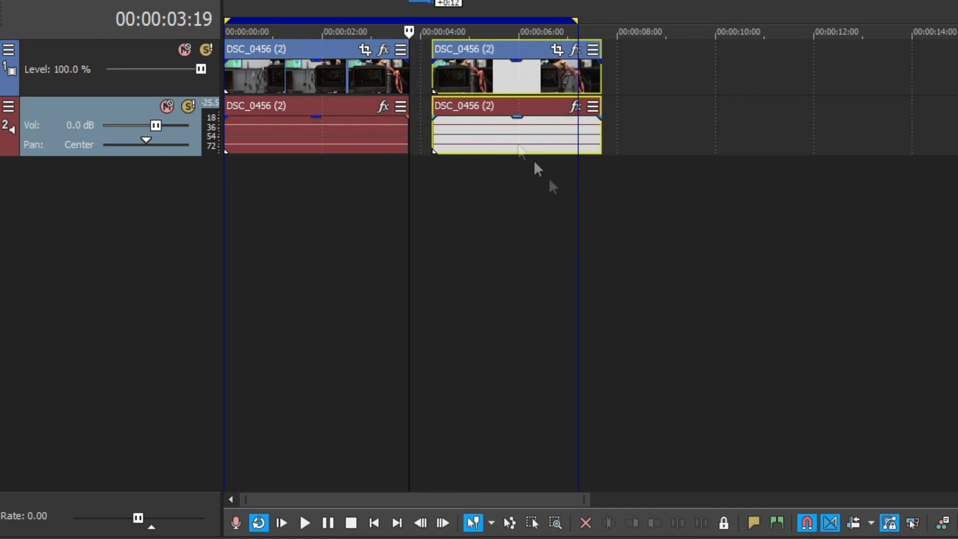
- Insert a marker named "rename" at 00:00:03:19 and move it to near the start of the first clip
left_click(754, 523)
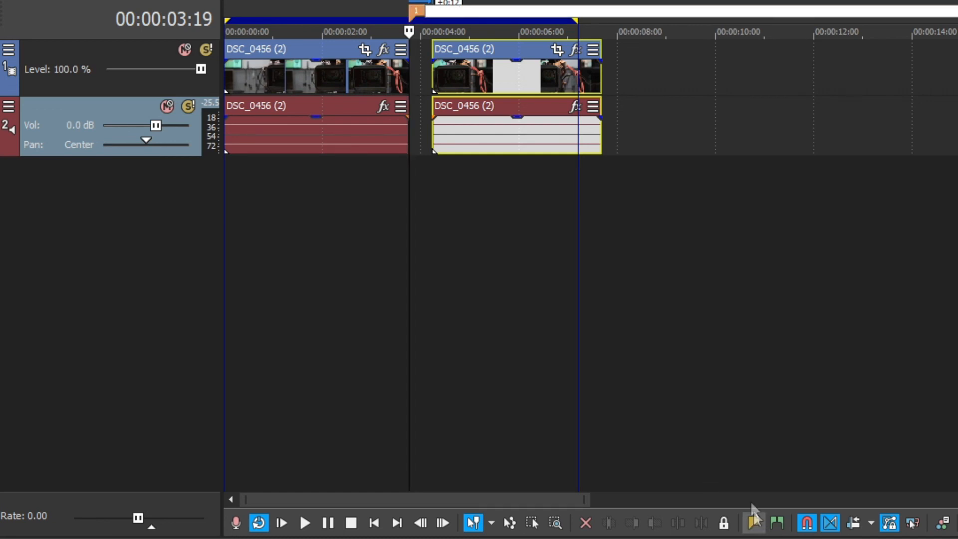
left_click(673, 351)
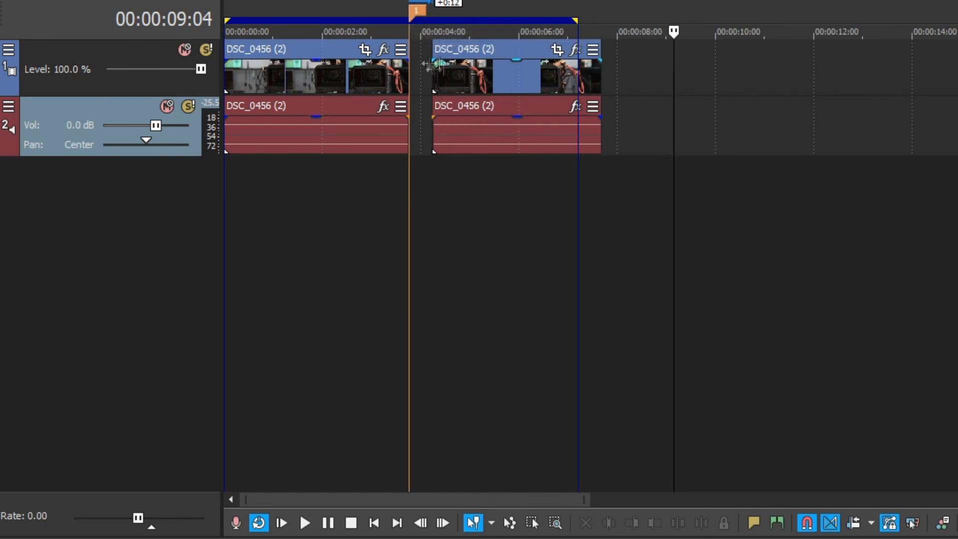
double_click(418, 11)
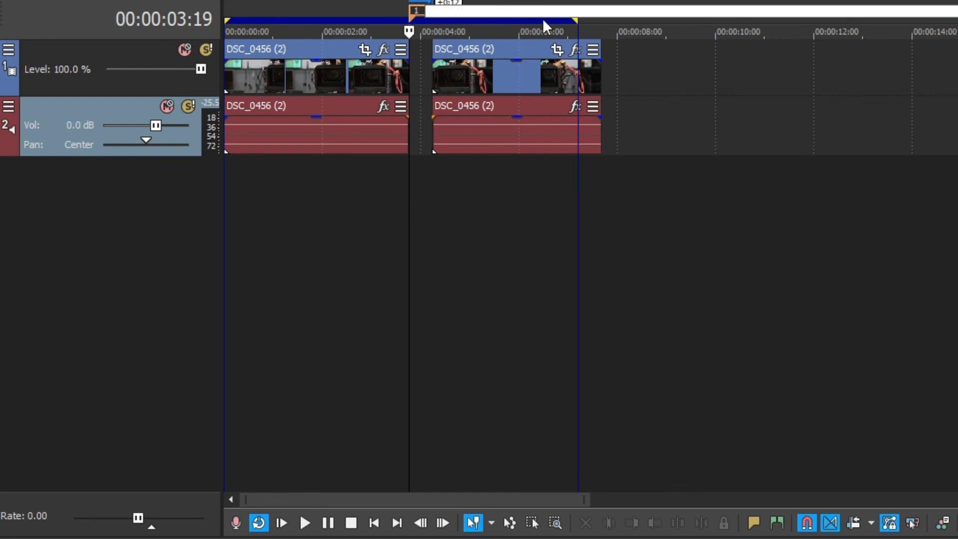
type("rename")
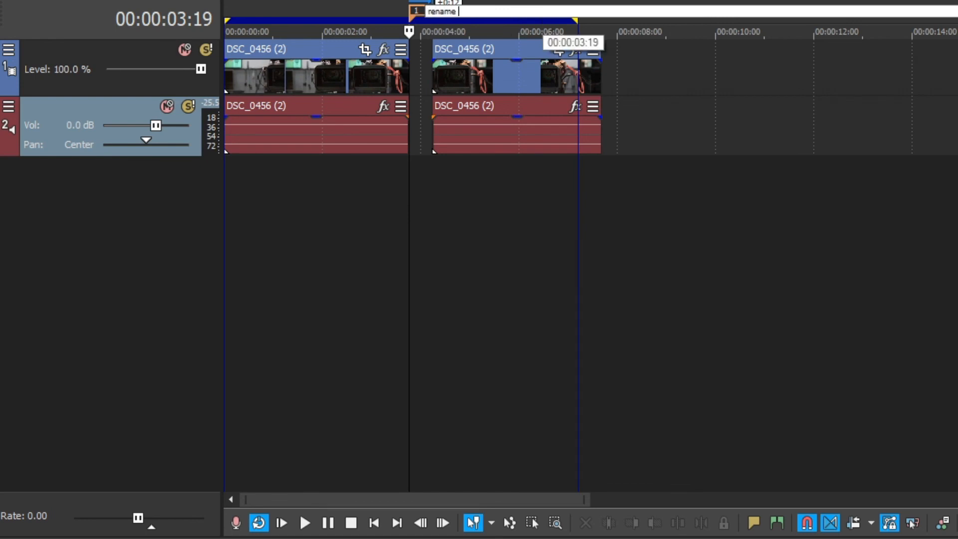
key("Return")
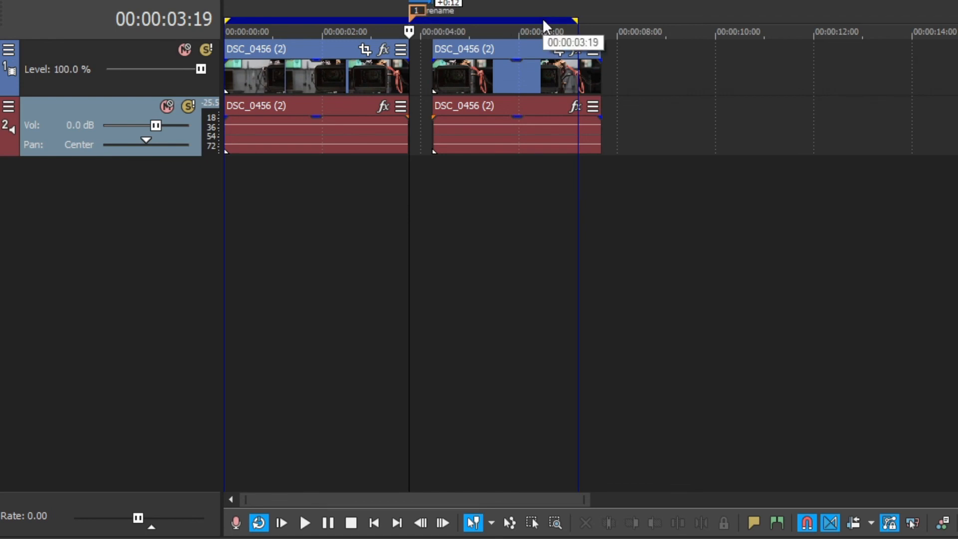
mouse_move(436, 13)
left_mouse_down()
mouse_move(406, 26)
mouse_move(256, 24)
left_mouse_up()
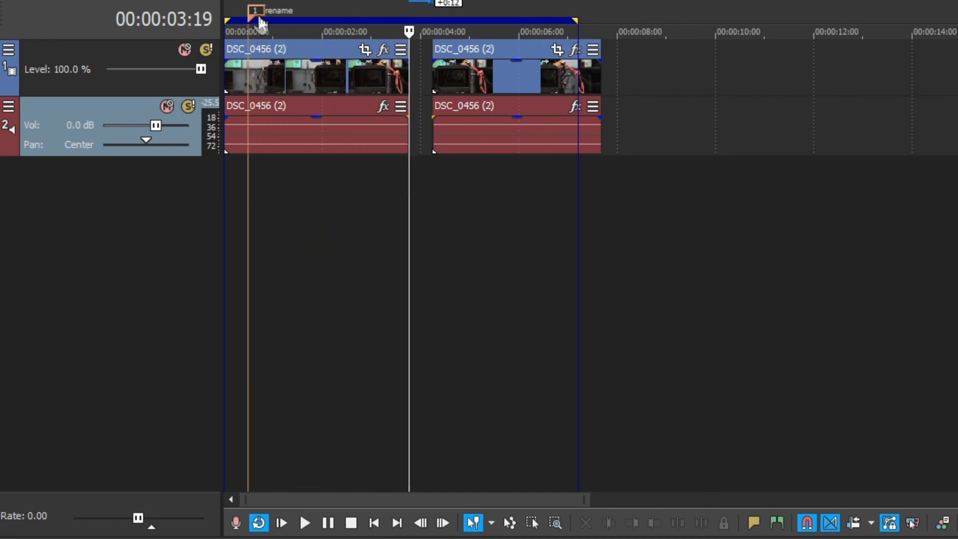
- Insert a region over the loop selection and move its boundaries to about 00:00:05:20 and 00:00:16:05
left_click(778, 522)
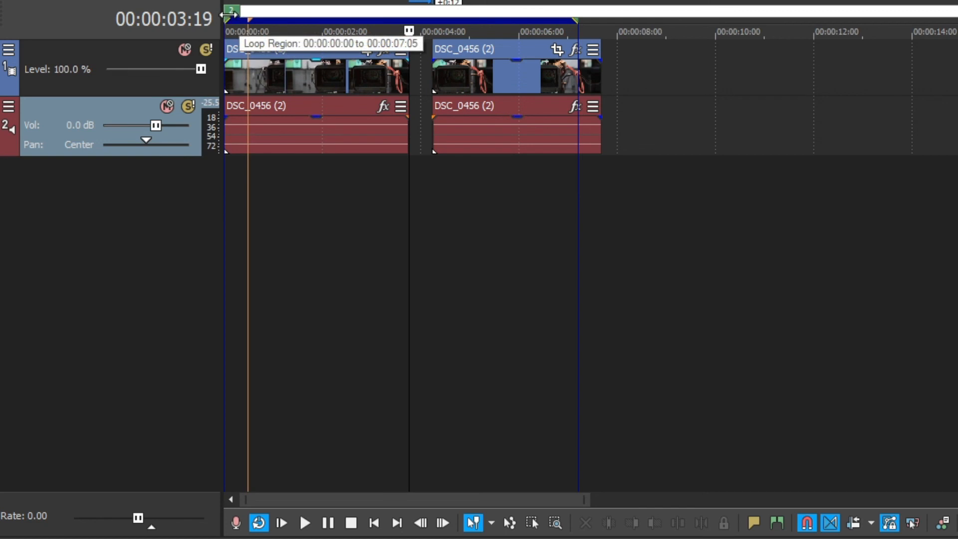
left_click_drag(232, 13, 408, 26)
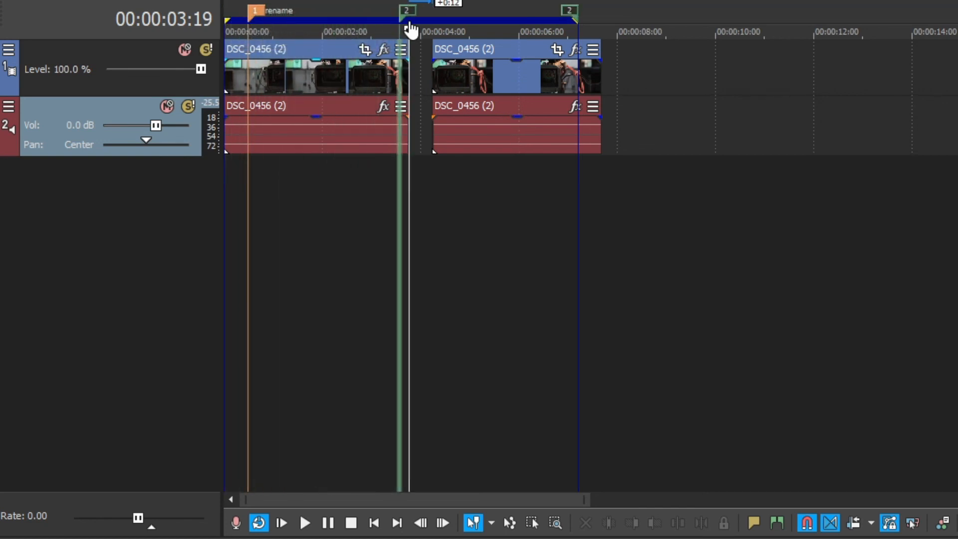
left_click_drag(571, 16, 846, 22)
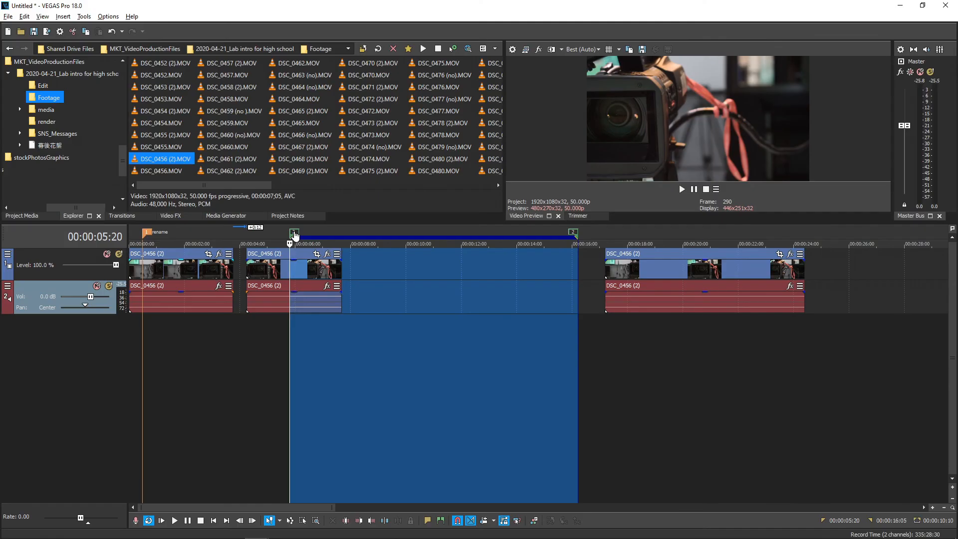
- Rename the region as "which"
right_click(298, 234)
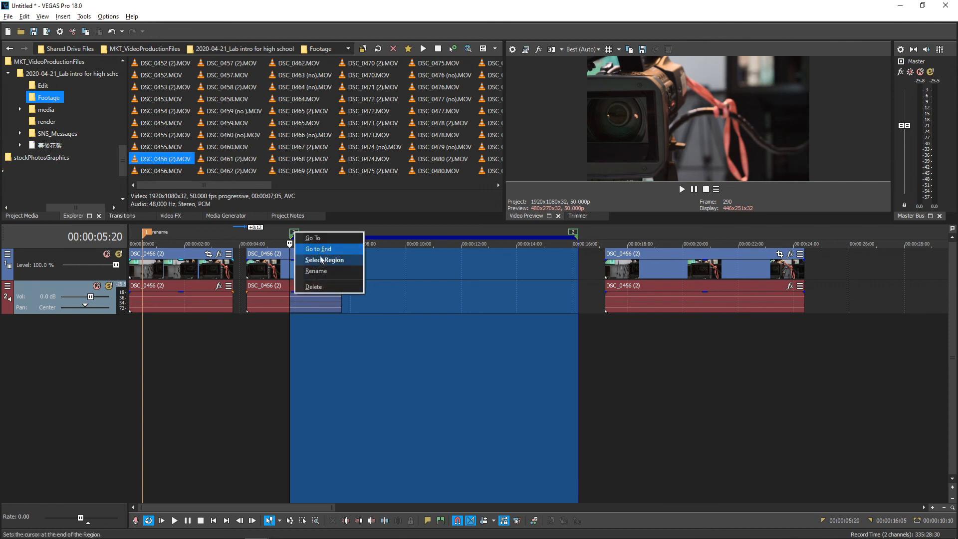
left_click(324, 272)
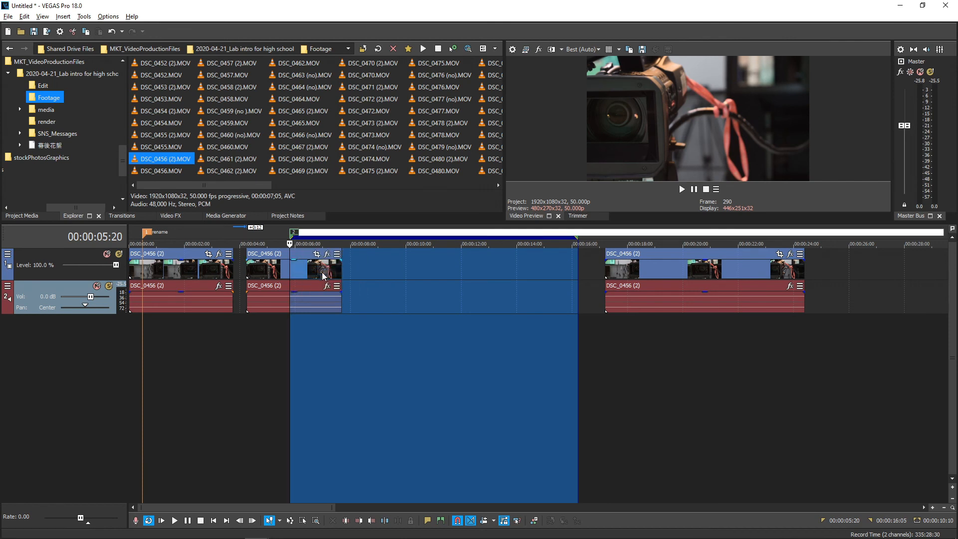
key("Return")
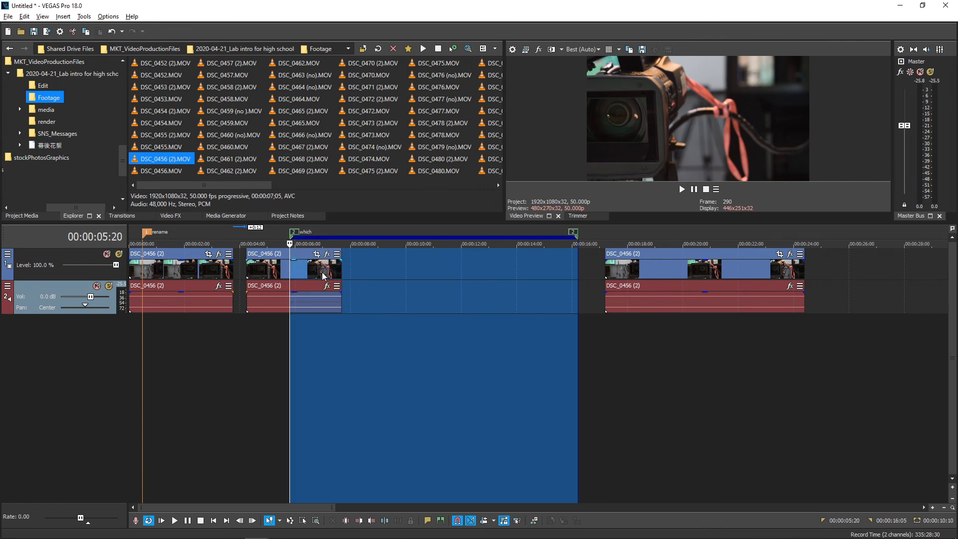
- Examine the commands offered for the region's end marker and place the playhead at 00:00:06:06, just inside the region
right_click(572, 233)
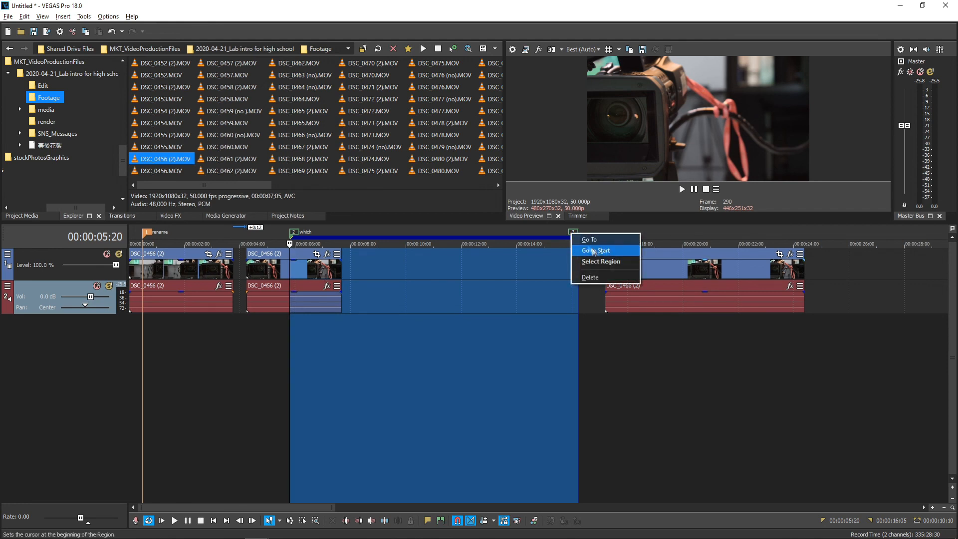
left_click(498, 233)
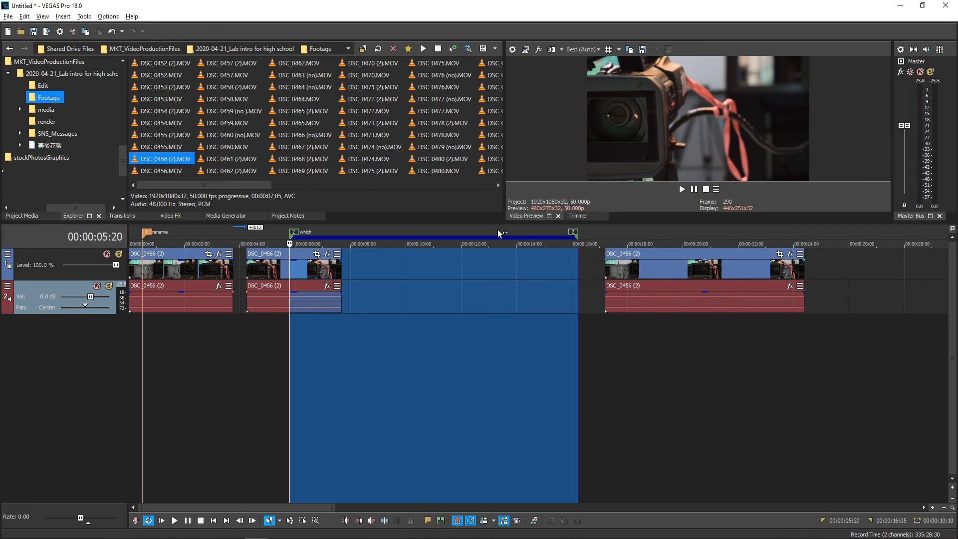
left_click(301, 233)
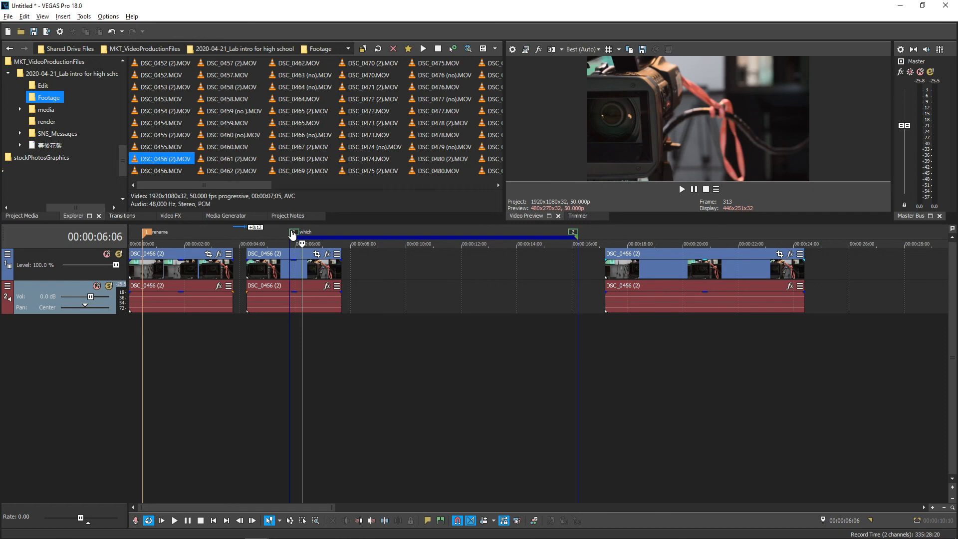
left_click(292, 233)
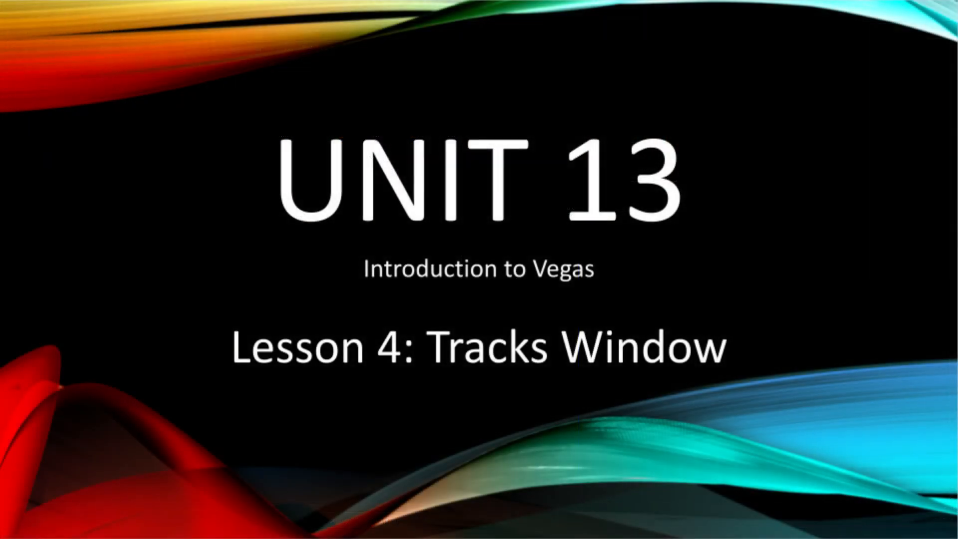